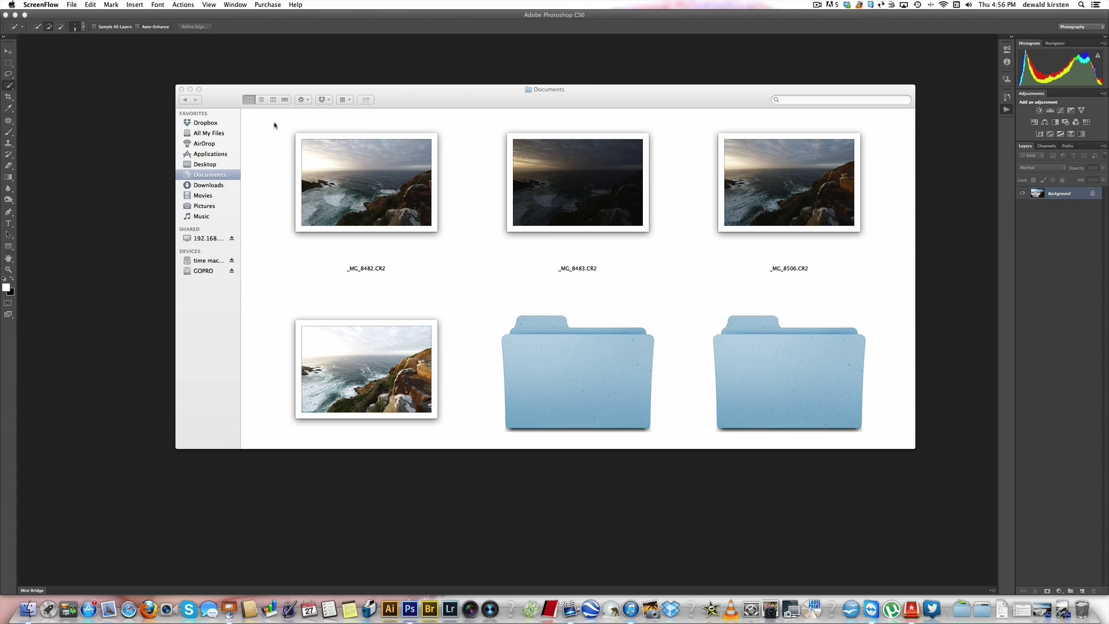
Select _MG_8482.CR2 and _MG_8483.CR2 in Finder and drop both onto the Photoshop Dock icon
{"action": "scroll", "coordinate": [271, 124], "scroll_direction": "down", "scroll_amount": 1}
{"action": "left_click_drag", "start_coordinate": [460, 97], "coordinate": [451, 85]}
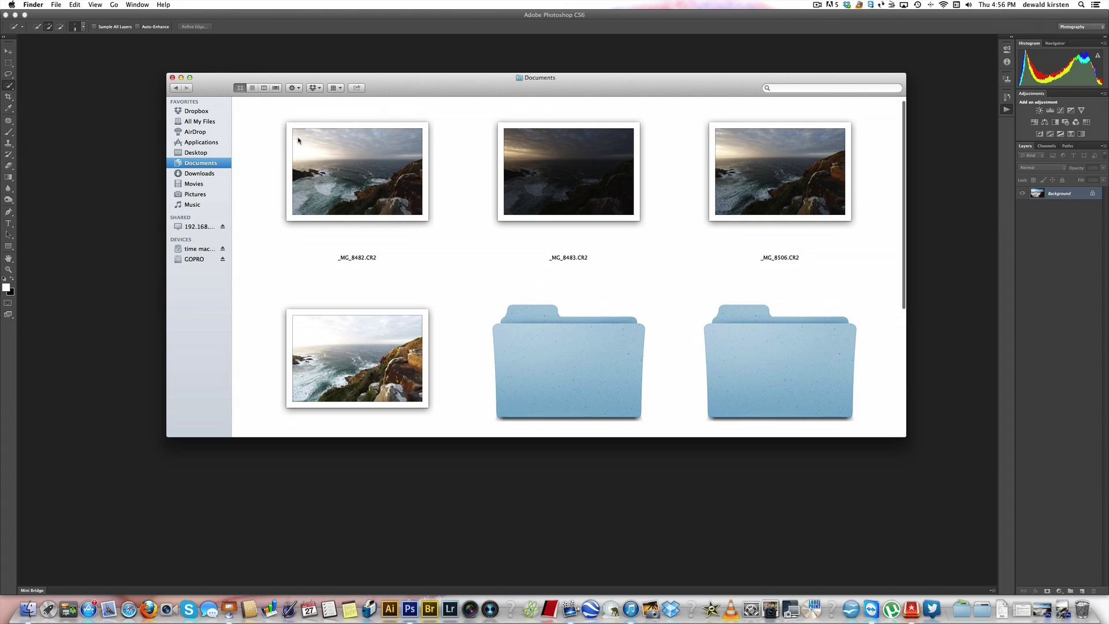
{"action": "left_click", "coordinate": [301, 155]}
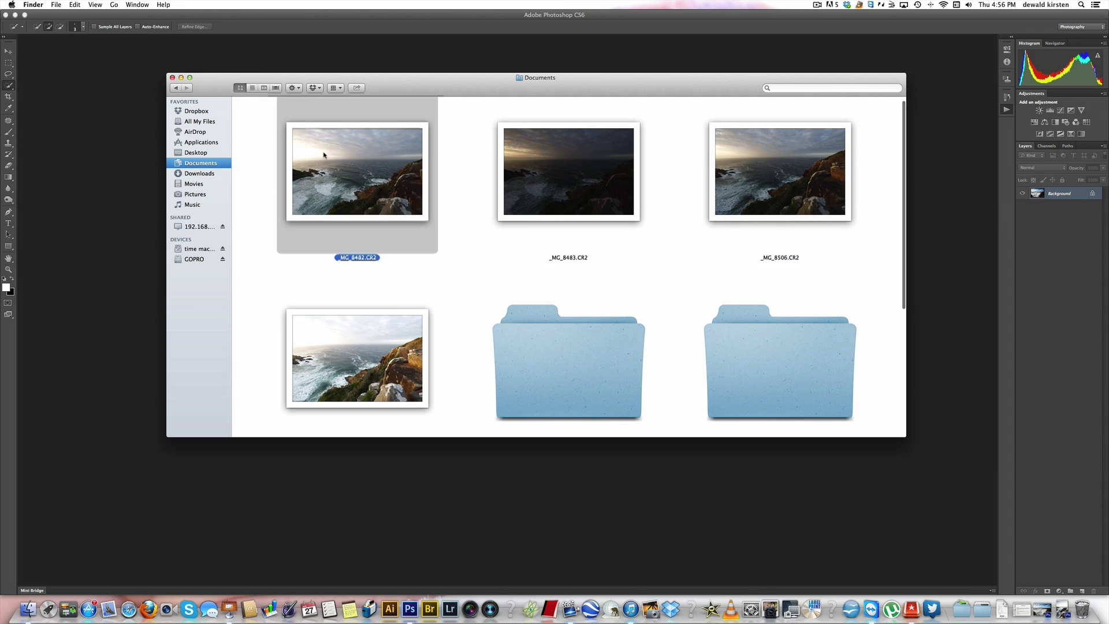
{"action": "left_click", "coordinate": [567, 167], "text": "shift"}
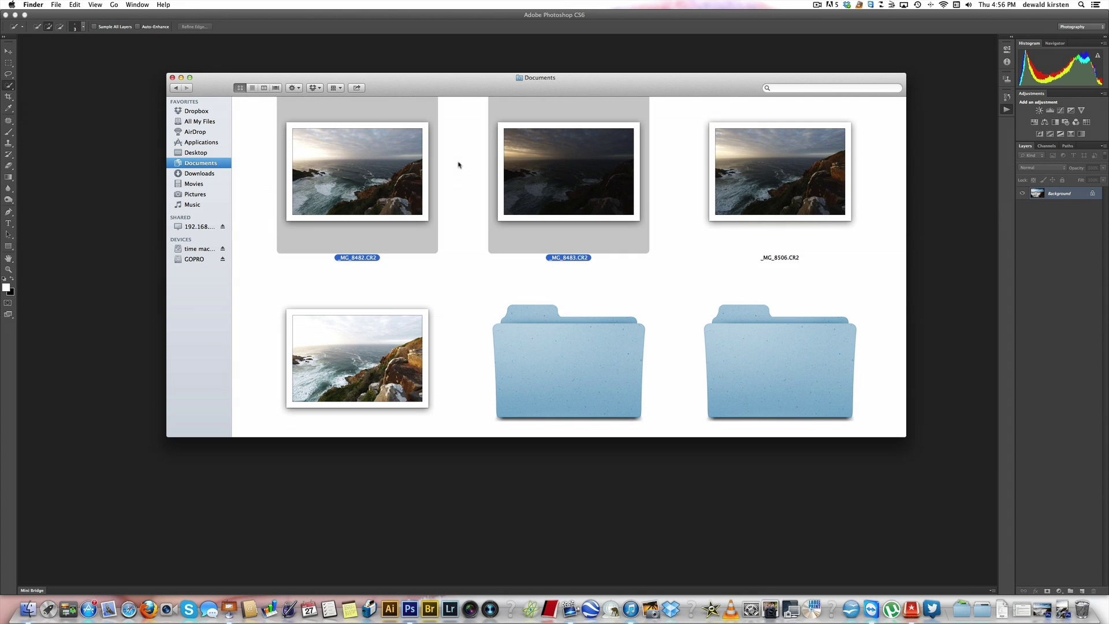
{"action": "left_click_drag", "start_coordinate": [338, 170], "coordinate": [410, 607]}
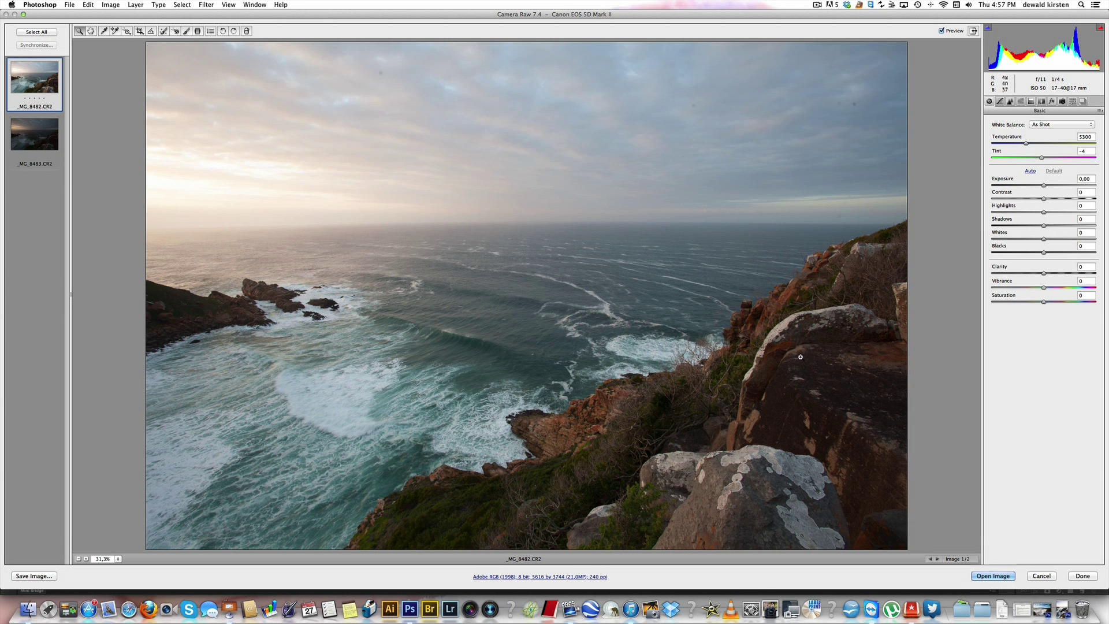
Switch between the dark _MG_8483.CR2 and the bright _MG_8482.CR2 exposures, ending on the dark one
{"action": "left_click", "coordinate": [40, 132]}
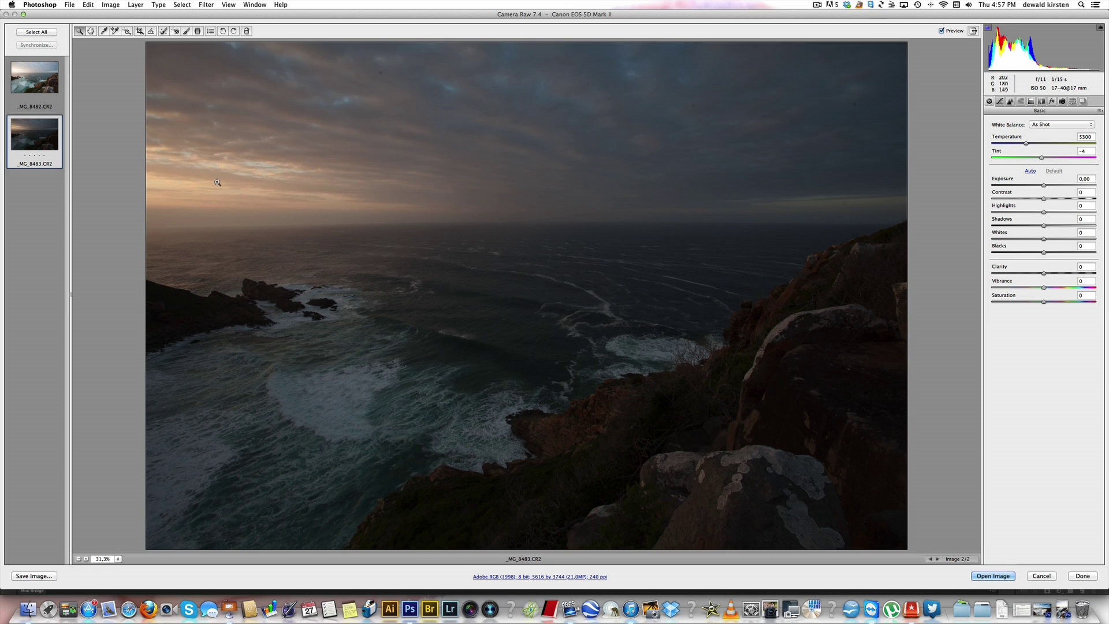
{"action": "left_click", "coordinate": [35, 88]}
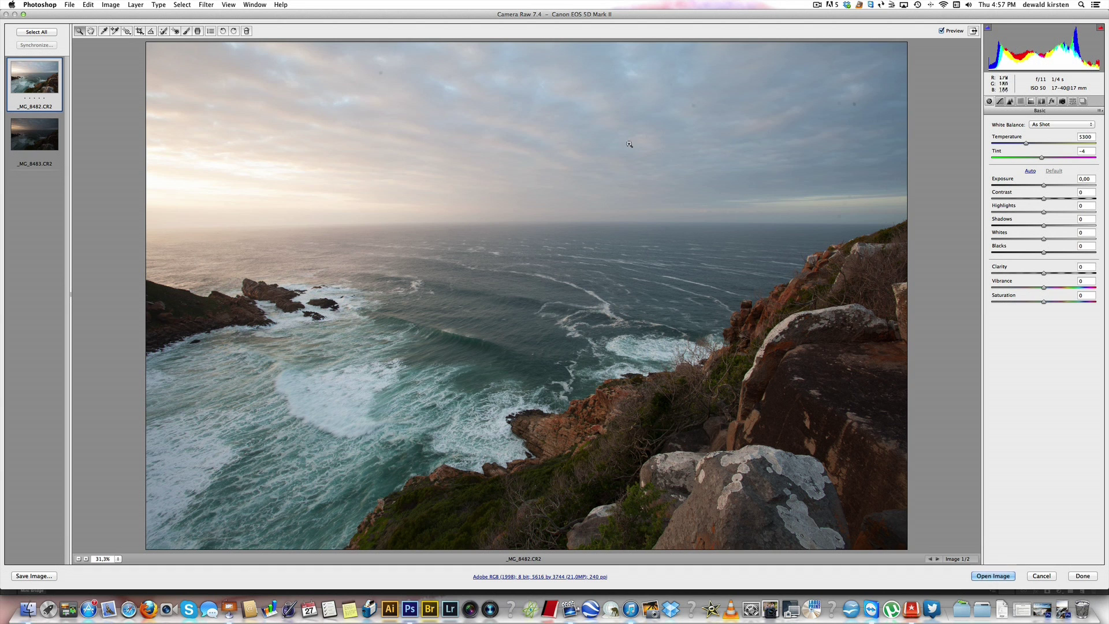
{"action": "left_click", "coordinate": [23, 138]}
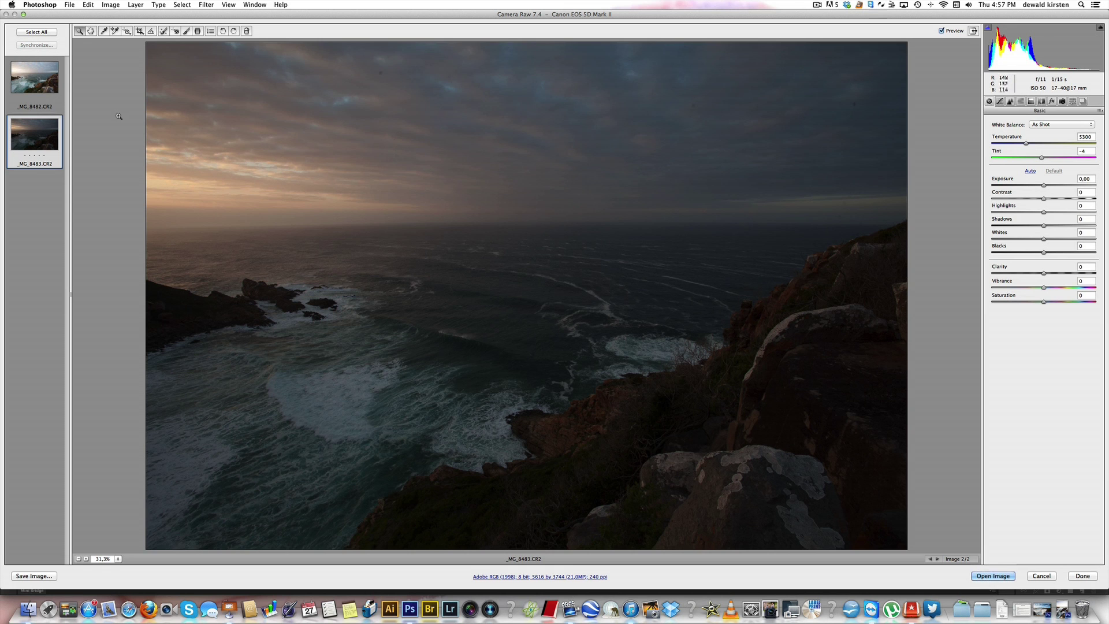
Give _MG_8482.CR2 Exposure +0.40, Contrast +18, Clarity +18 and Vibrance +37, leaving Saturation at 0
{"action": "left_click", "coordinate": [34, 77]}
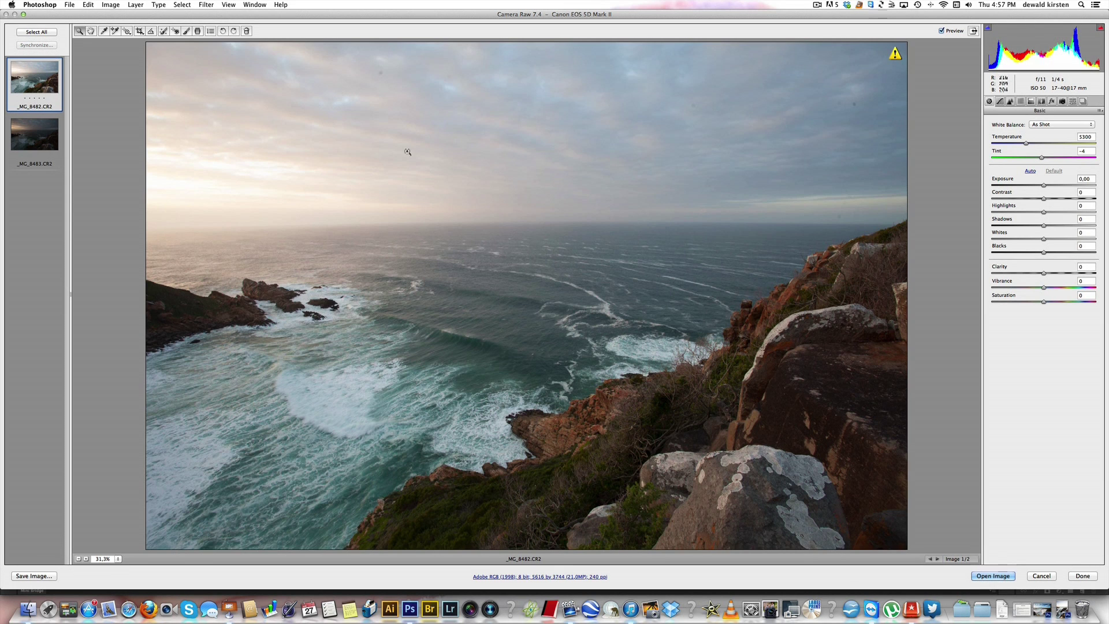
{"action": "left_click", "coordinate": [1046, 185]}
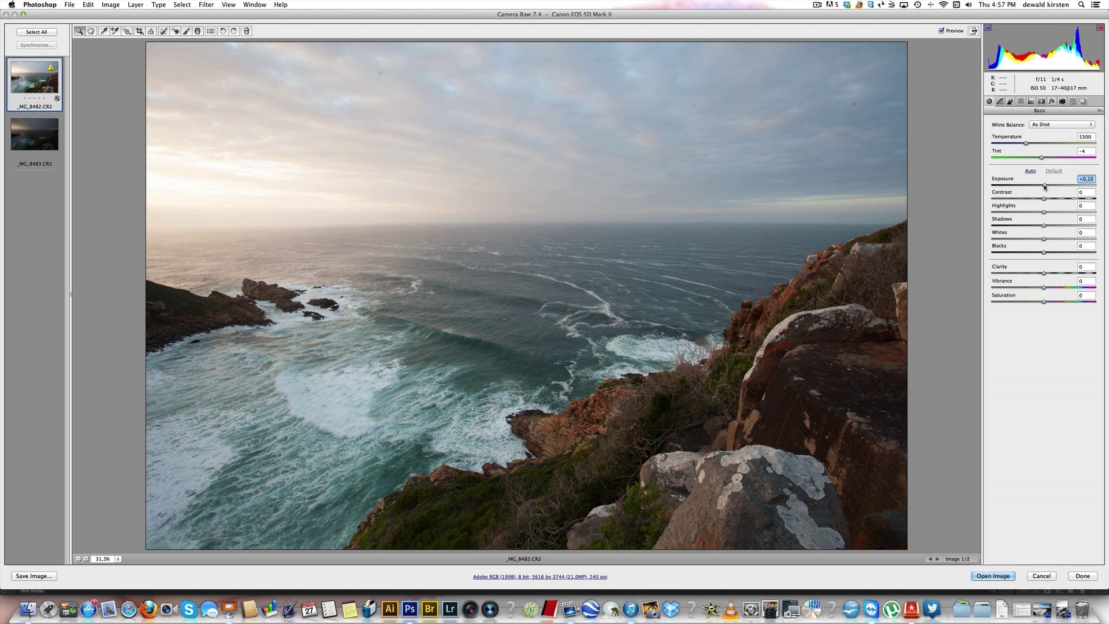
{"action": "left_click_drag", "start_coordinate": [1047, 186], "coordinate": [1047, 187]}
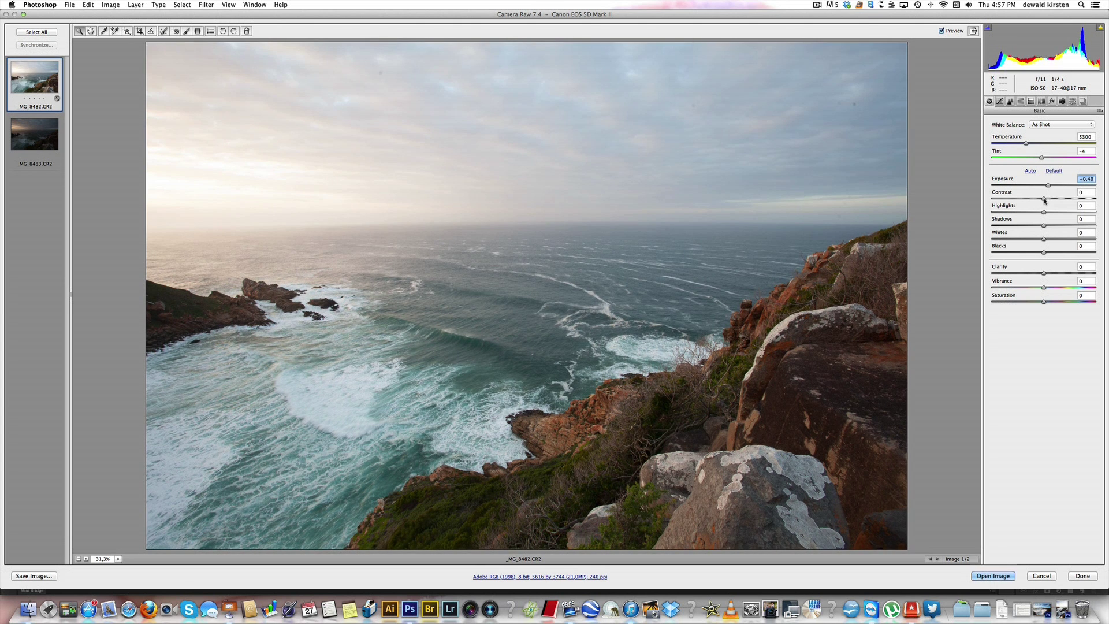
{"action": "left_click", "coordinate": [1051, 199]}
{"action": "left_click_drag", "start_coordinate": [1051, 199], "coordinate": [1054, 200]}
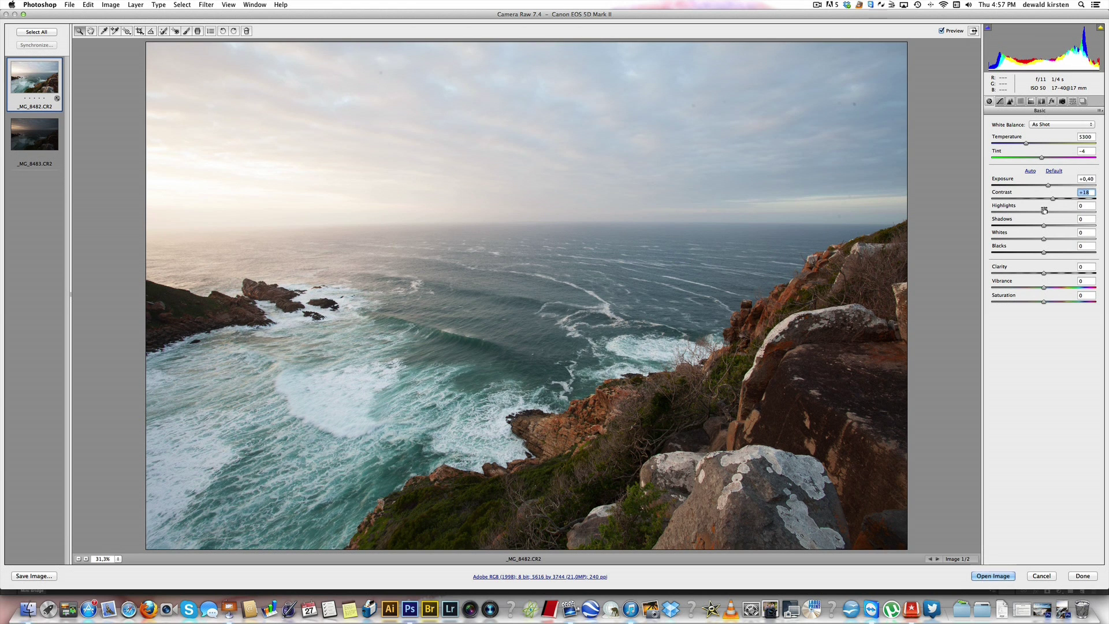
{"action": "left_click_drag", "start_coordinate": [1049, 273], "coordinate": [1054, 275]}
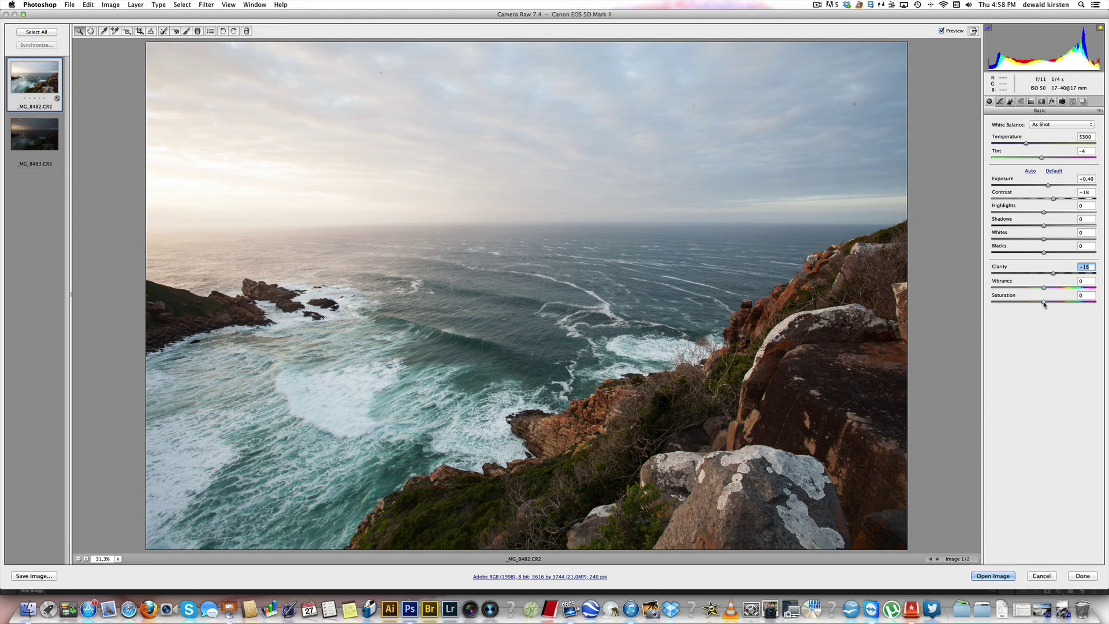
{"action": "left_click_drag", "start_coordinate": [1044, 302], "coordinate": [1056, 305]}
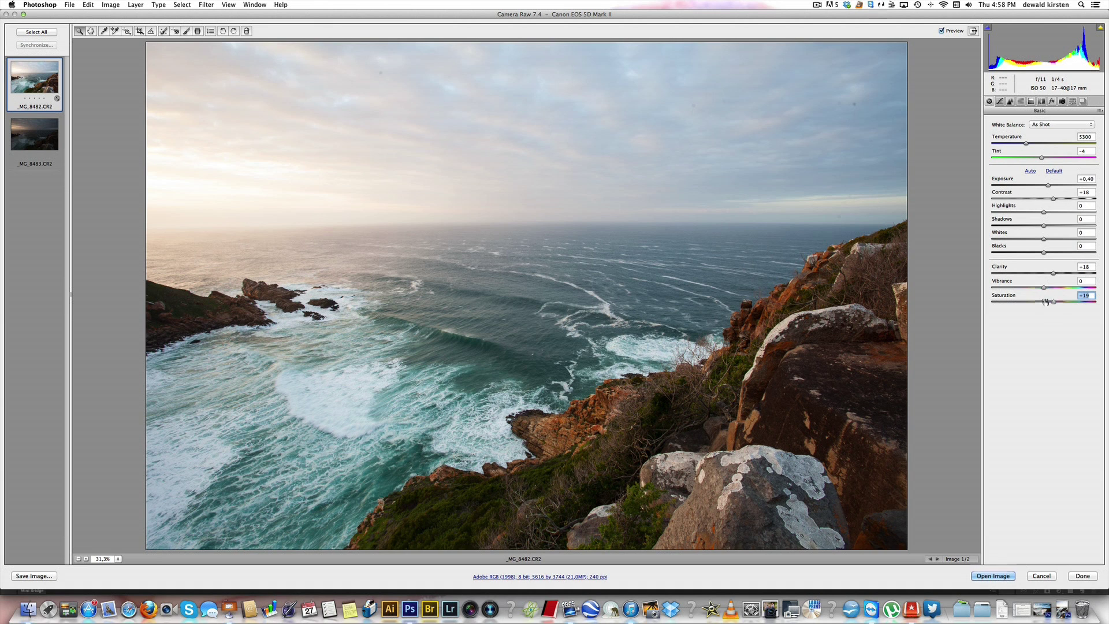
{"action": "mouse_move", "coordinate": [1054, 303]}
{"action": "left_mouse_down"}
{"action": "mouse_move", "coordinate": [1044, 306]}
{"action": "mouse_move", "coordinate": [1050, 290]}
{"action": "mouse_move", "coordinate": [1064, 290]}
{"action": "left_mouse_up"}
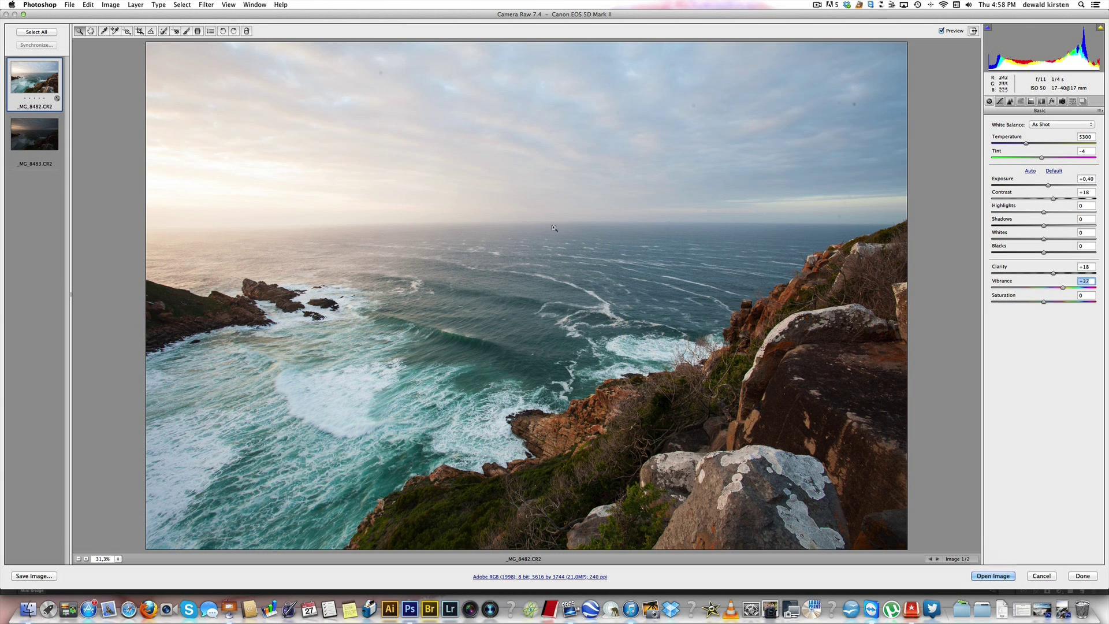
Raise the Highlights on _MG_8482.CR2's parametric tone curve to +8
{"action": "left_click", "coordinate": [1000, 102]}
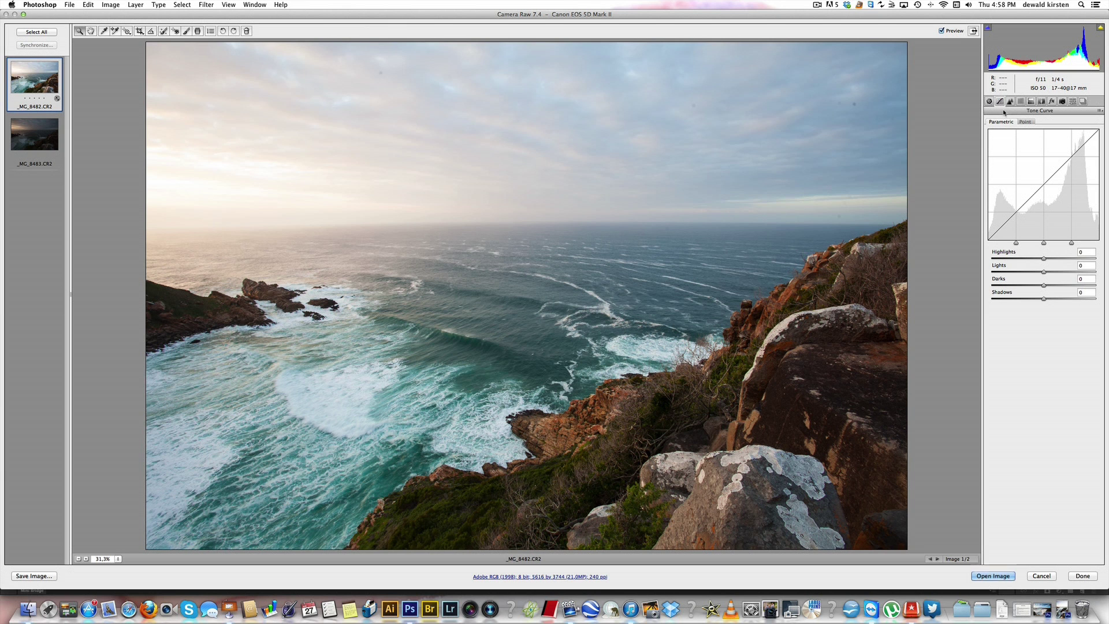
{"action": "left_click_drag", "start_coordinate": [1040, 259], "coordinate": [1043, 300]}
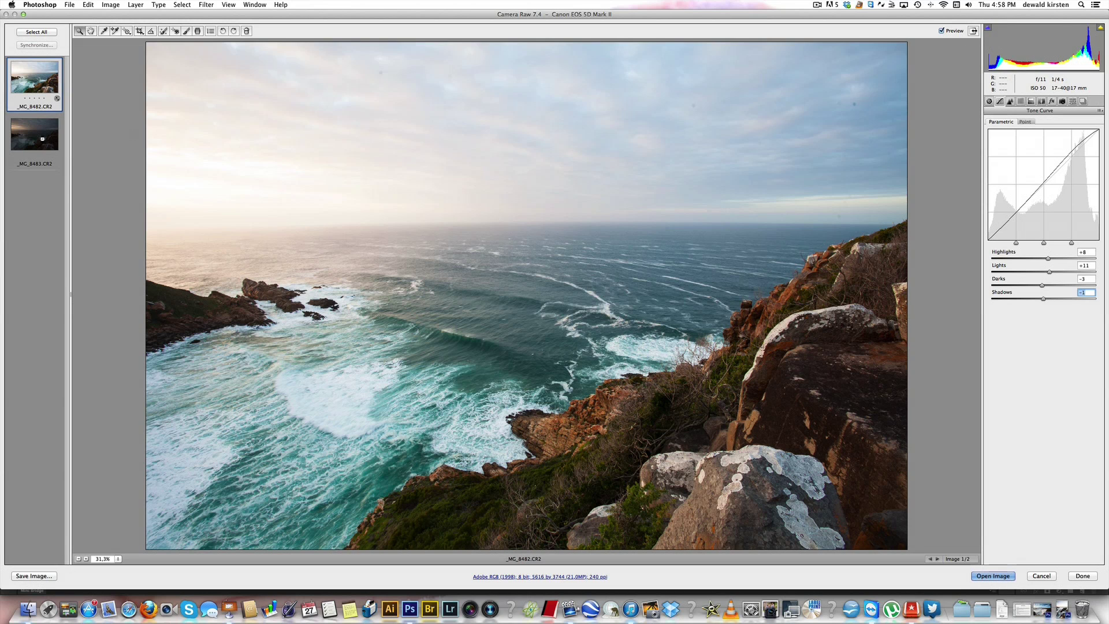
On _MG_8483.CR2, set Exposure +0.40, Contrast +22 and Clarity +27
{"action": "left_click", "coordinate": [42, 138]}
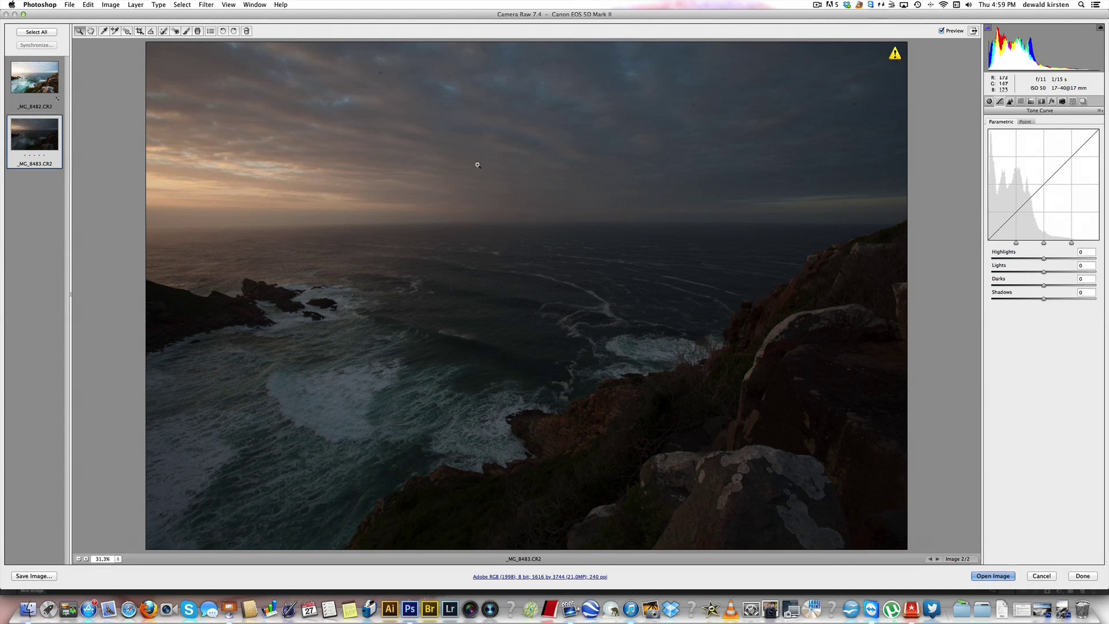
{"action": "left_click", "coordinate": [989, 102]}
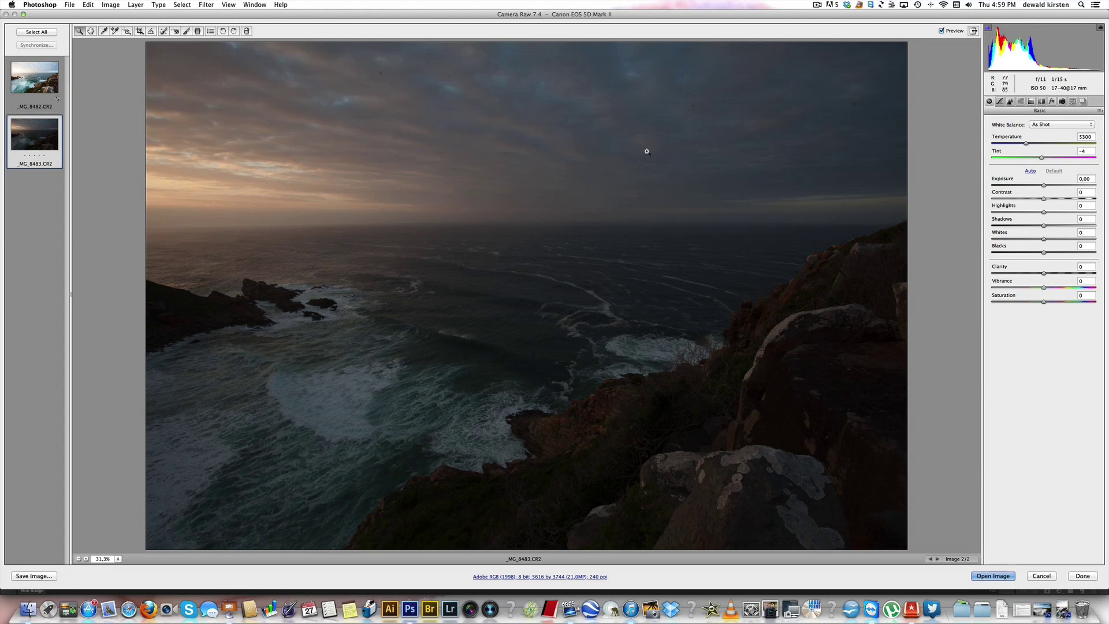
{"action": "left_click_drag", "start_coordinate": [1043, 185], "coordinate": [1056, 200]}
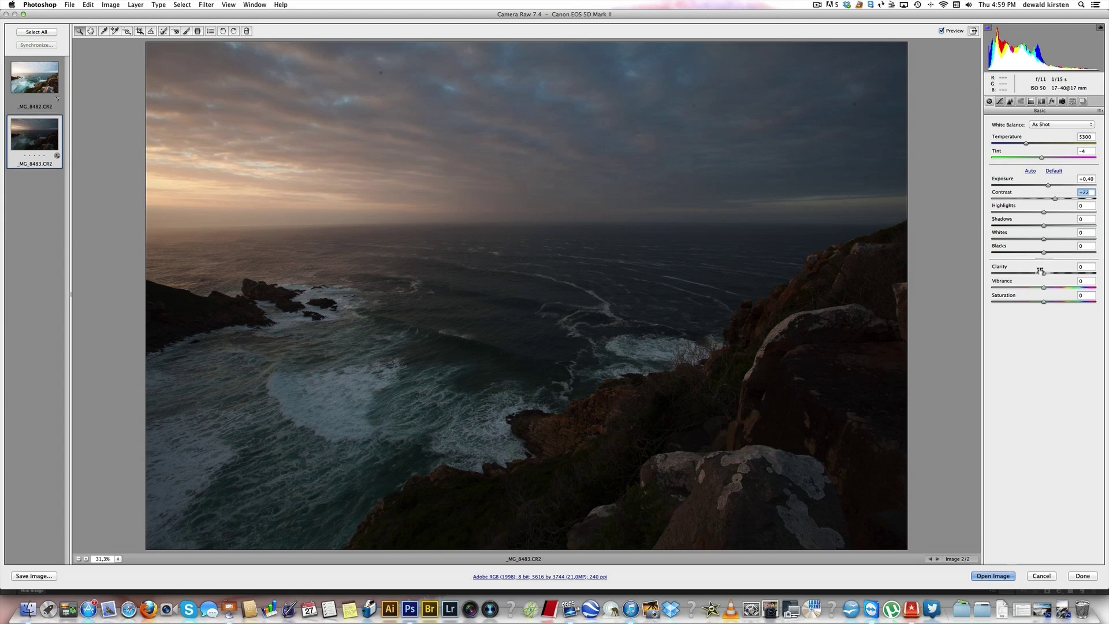
{"action": "left_click_drag", "start_coordinate": [1041, 272], "coordinate": [1058, 278]}
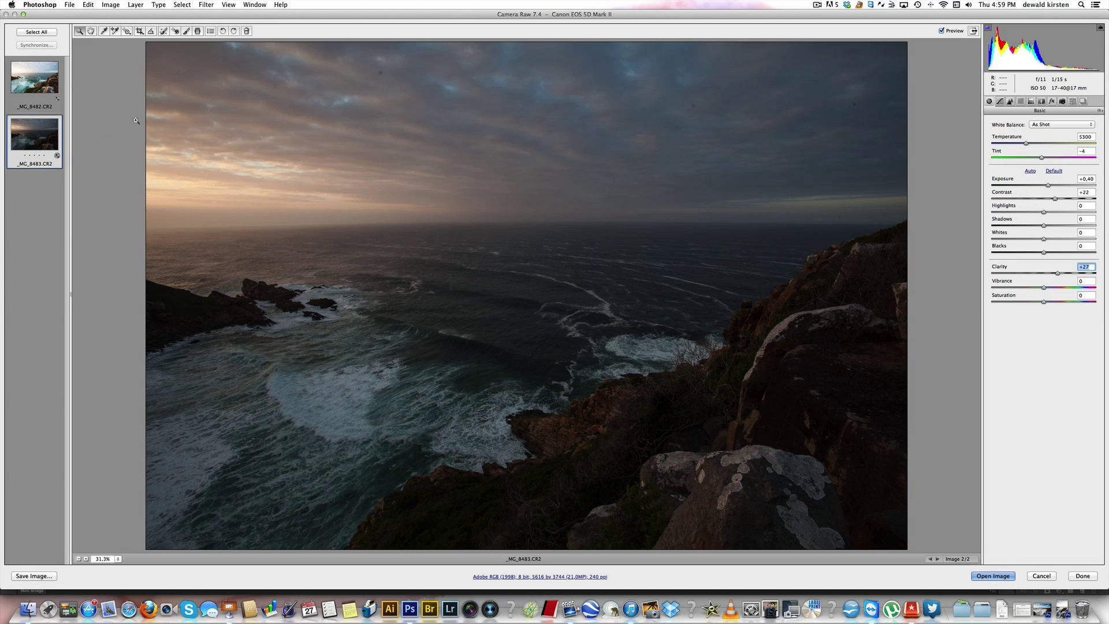
Zoom in to check the sky detail, return to full view, and set Vibrance to +45
{"action": "left_click_drag", "start_coordinate": [142, 137], "coordinate": [142, 170]}
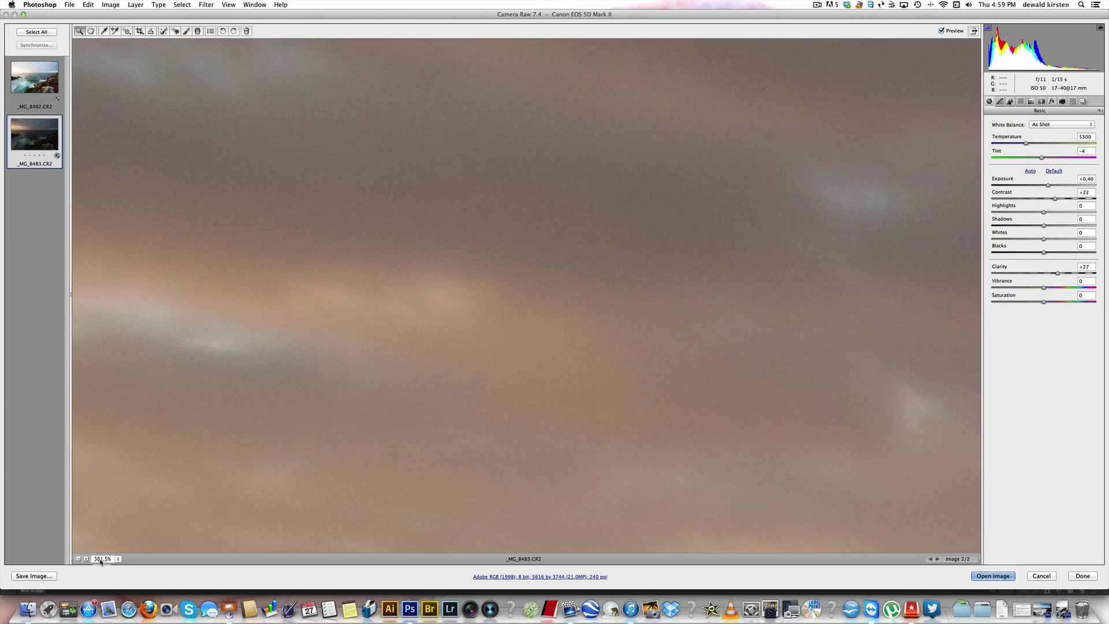
{"action": "right_click", "coordinate": [376, 395]}
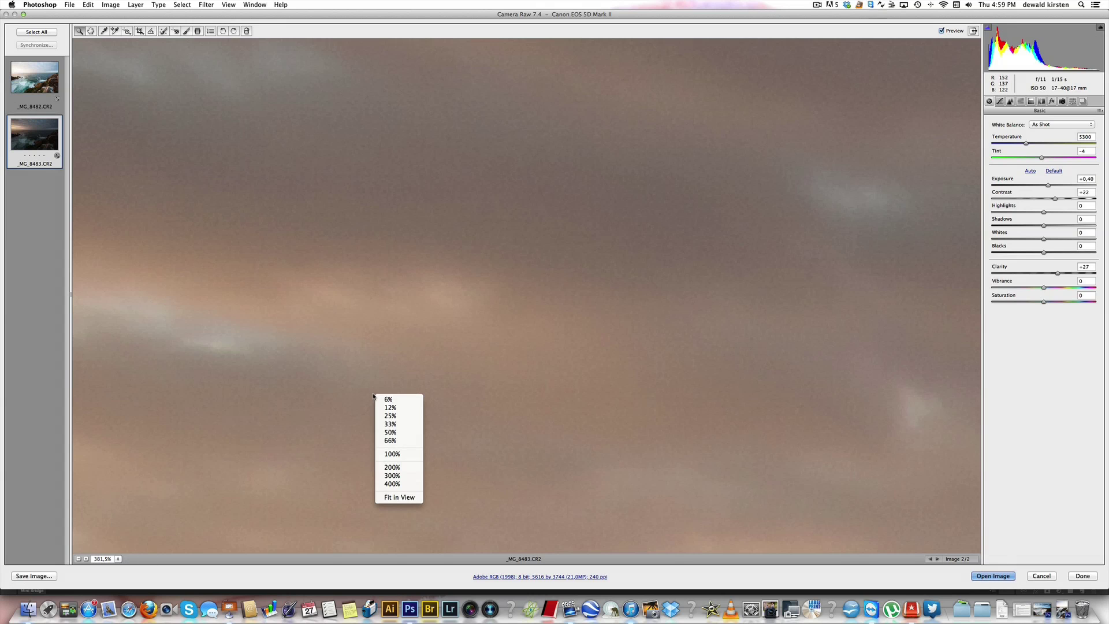
{"action": "left_click", "coordinate": [390, 498]}
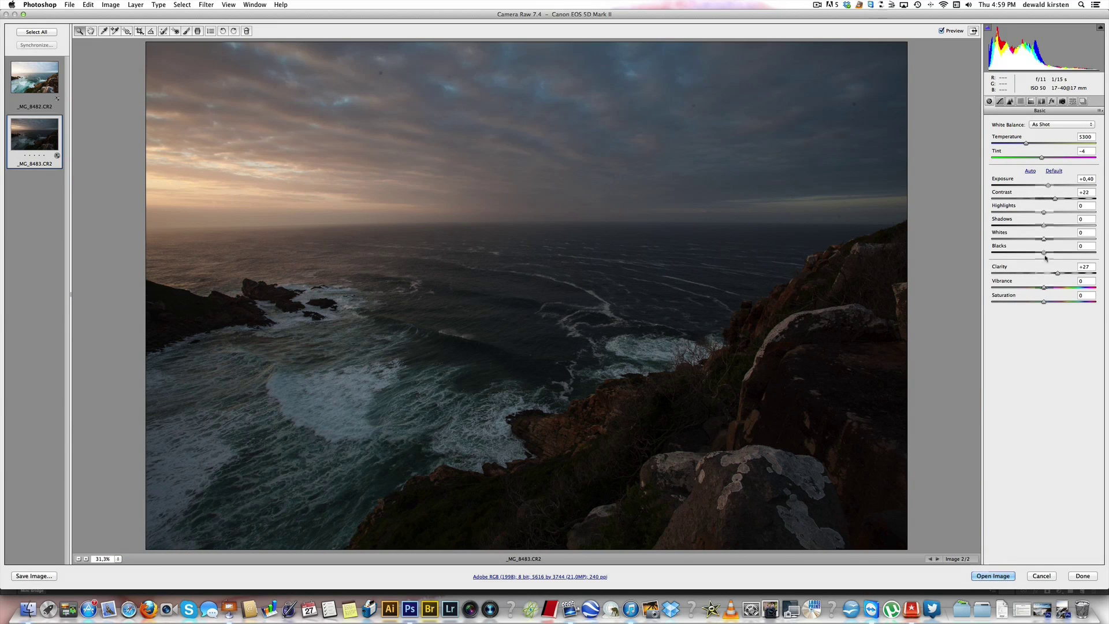
{"action": "left_click_drag", "start_coordinate": [1044, 287], "coordinate": [1067, 288]}
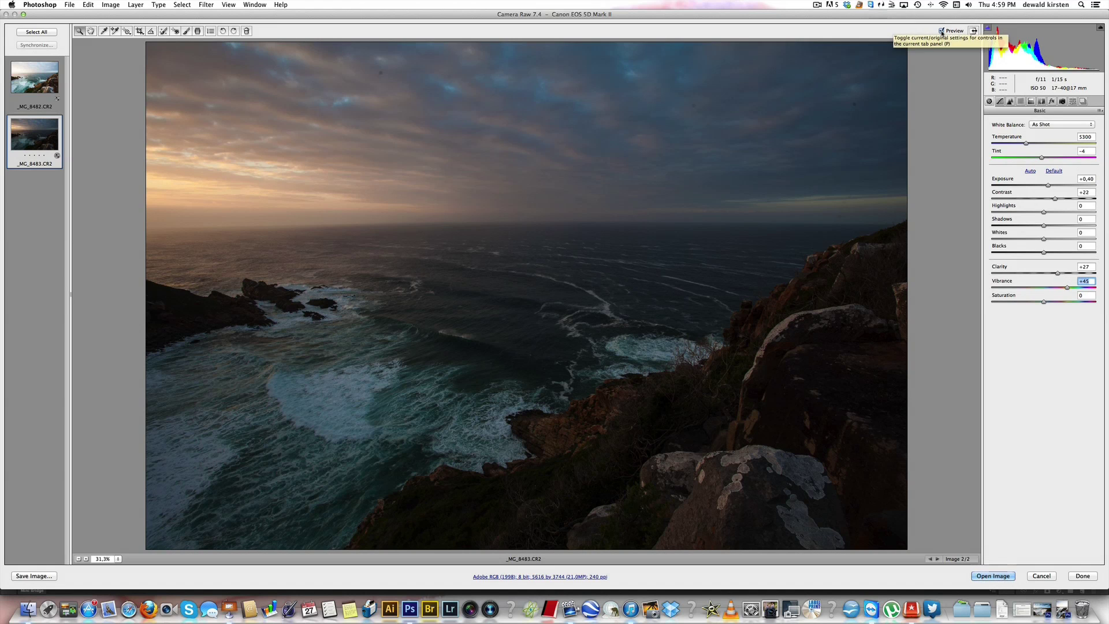
Toggle Preview to compare the adjusted dark exposure with the original, then show its tone curve
{"action": "left_click", "coordinate": [942, 32]}
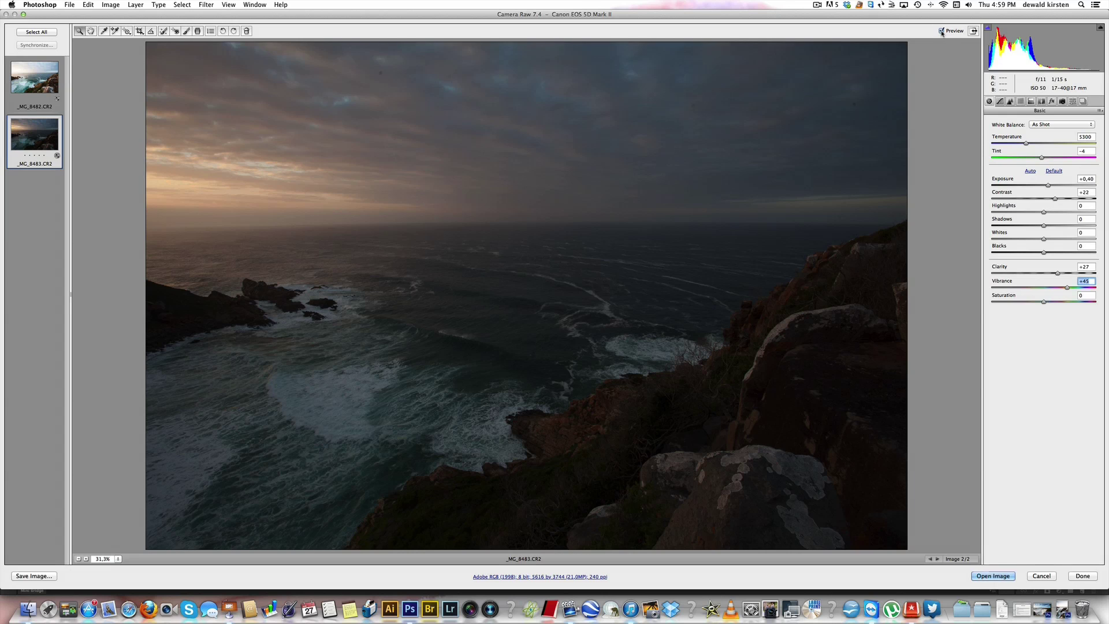
{"action": "left_click", "coordinate": [941, 31]}
{"action": "left_click", "coordinate": [942, 32]}
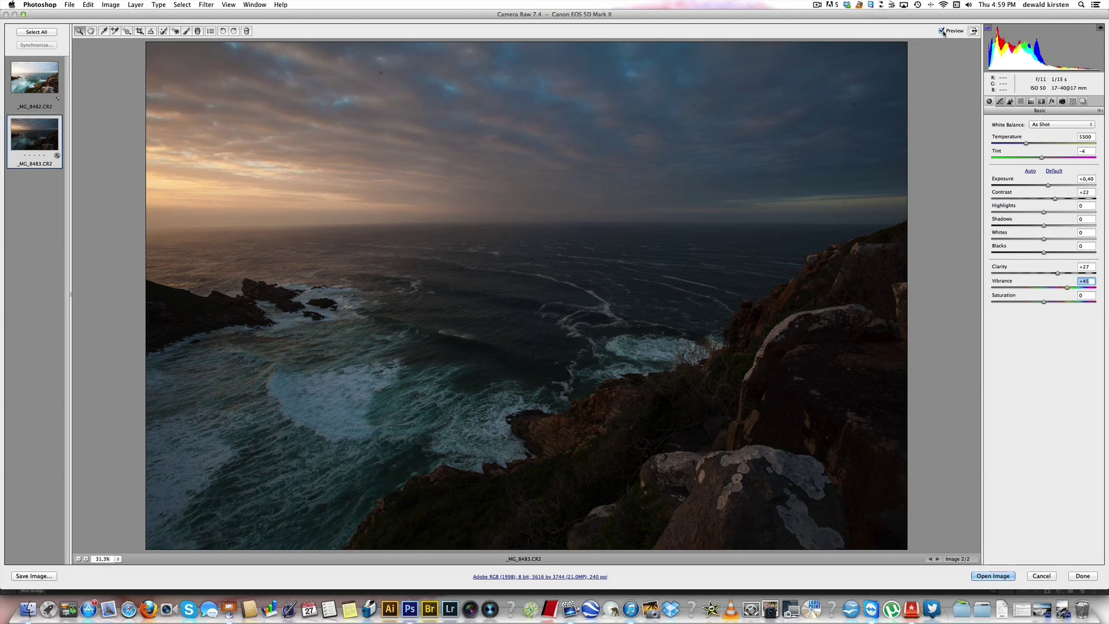
{"action": "left_click", "coordinate": [999, 101]}
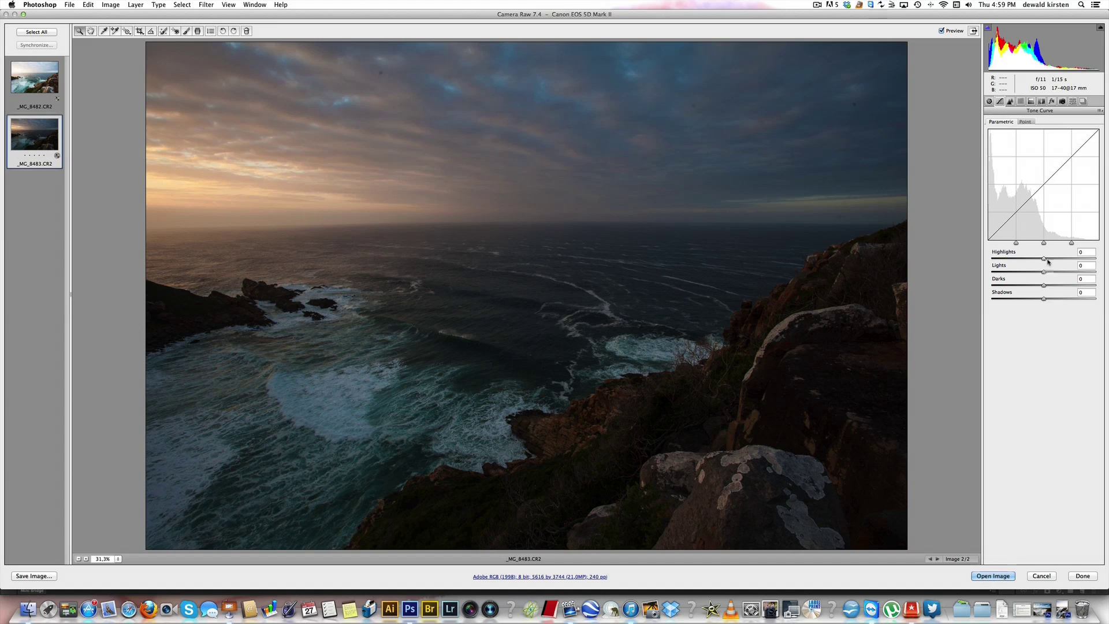
Set the dark photo's curve to Highlights +9, Lights +12, Darks -2 and Shadows +15, then select both images
{"action": "left_click_drag", "start_coordinate": [1045, 260], "coordinate": [1051, 275]}
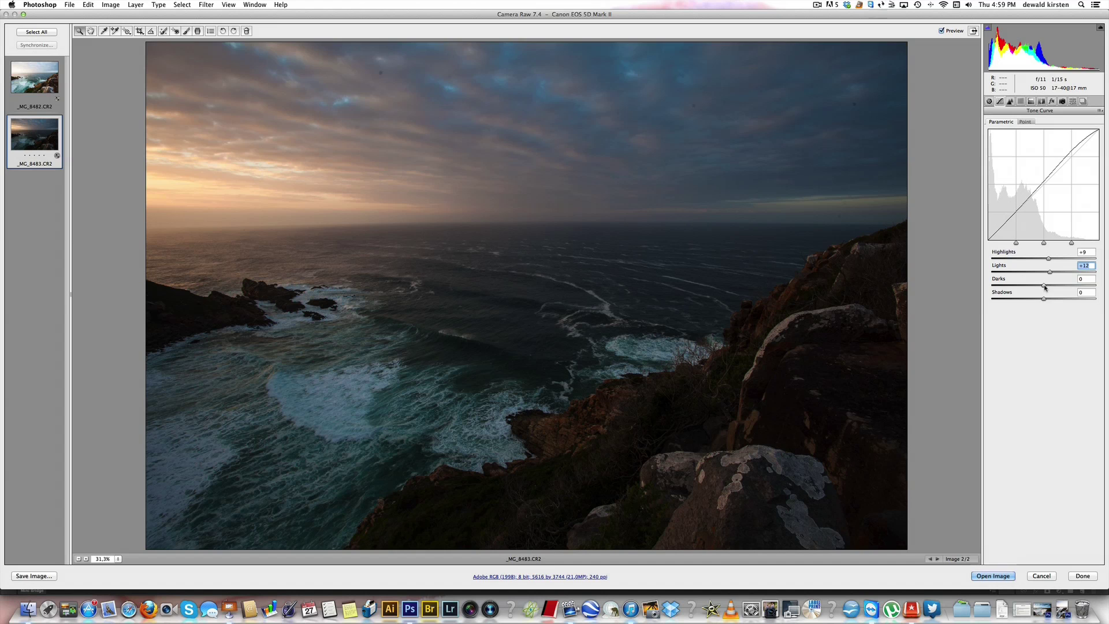
{"action": "left_click_drag", "start_coordinate": [1045, 286], "coordinate": [1053, 299]}
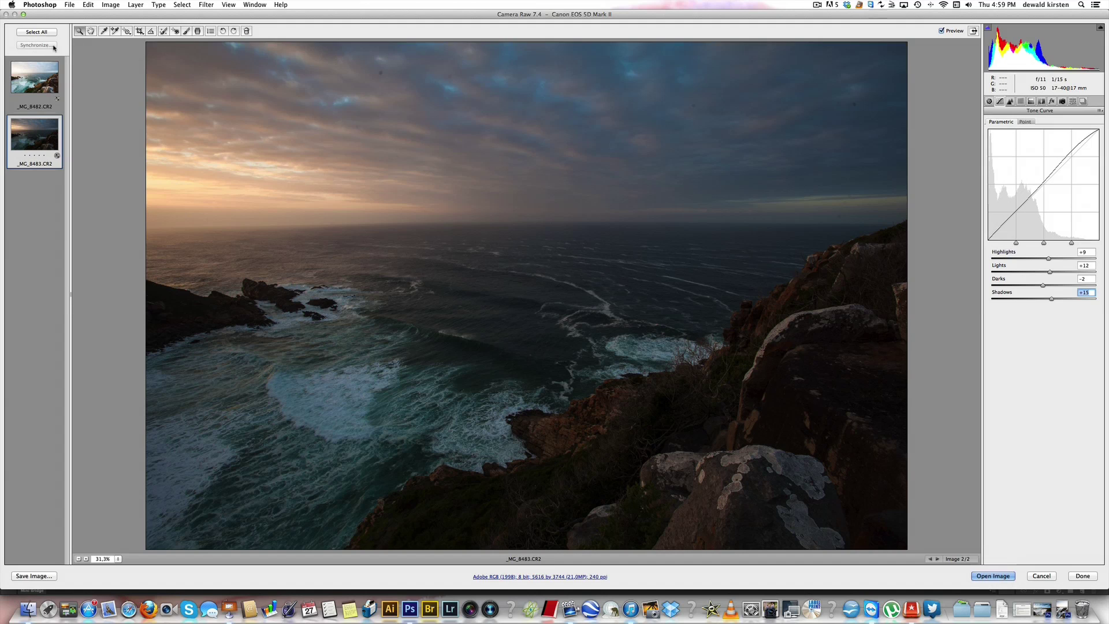
{"action": "left_click", "coordinate": [38, 32]}
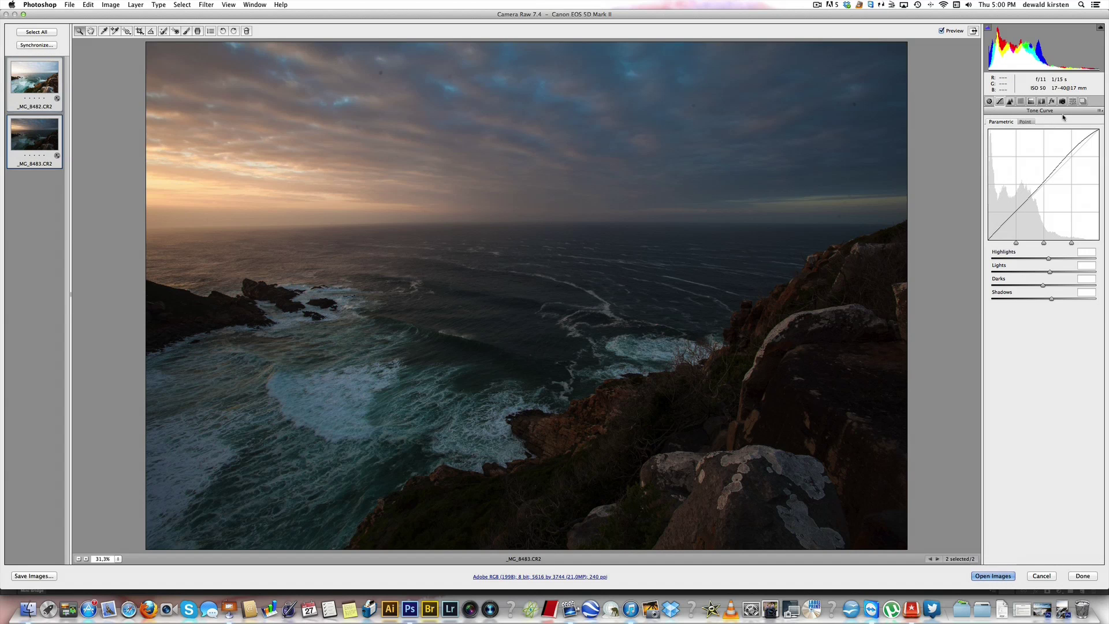
With both exposures selected, raise Sharpening Amount to 59 while previewing it
{"action": "left_click", "coordinate": [1011, 102]}
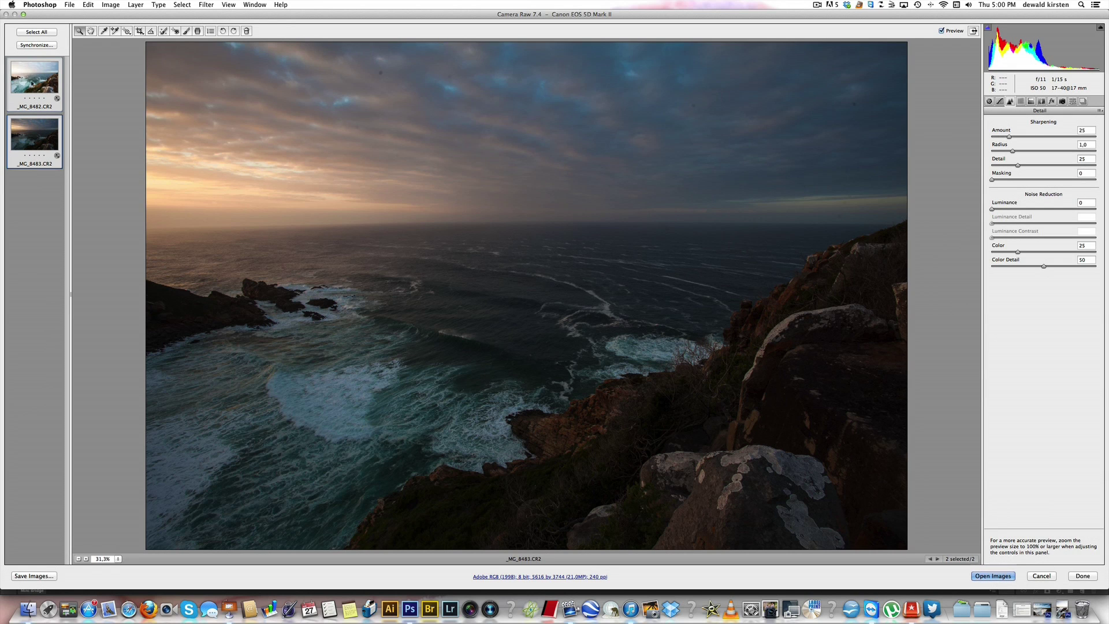
{"action": "left_click", "coordinate": [43, 80]}
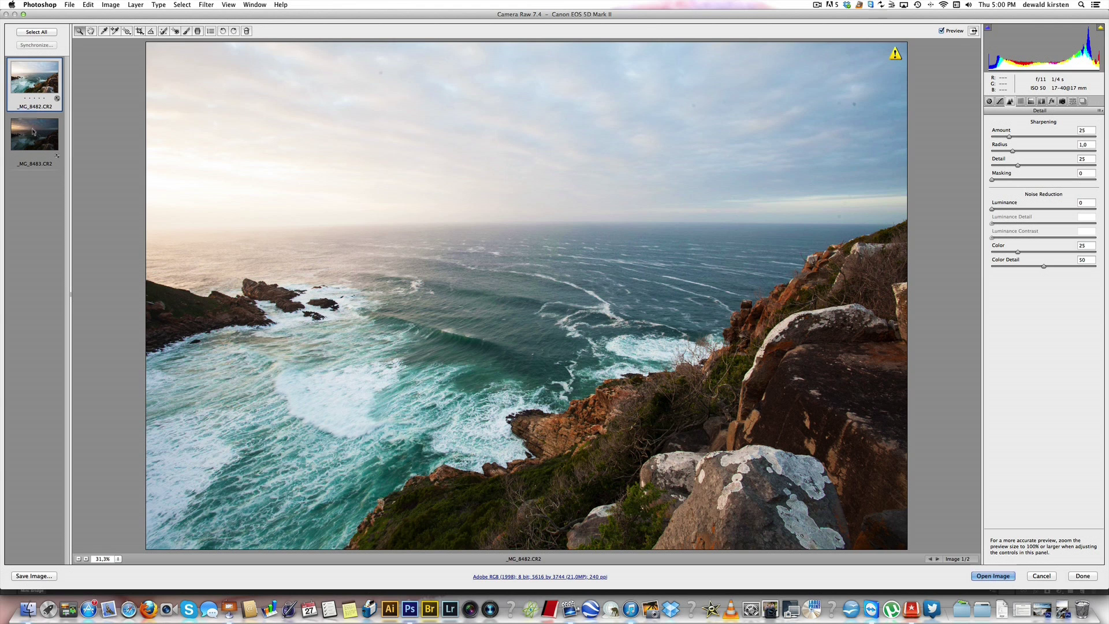
{"action": "left_click", "coordinate": [34, 135], "text": "shift"}
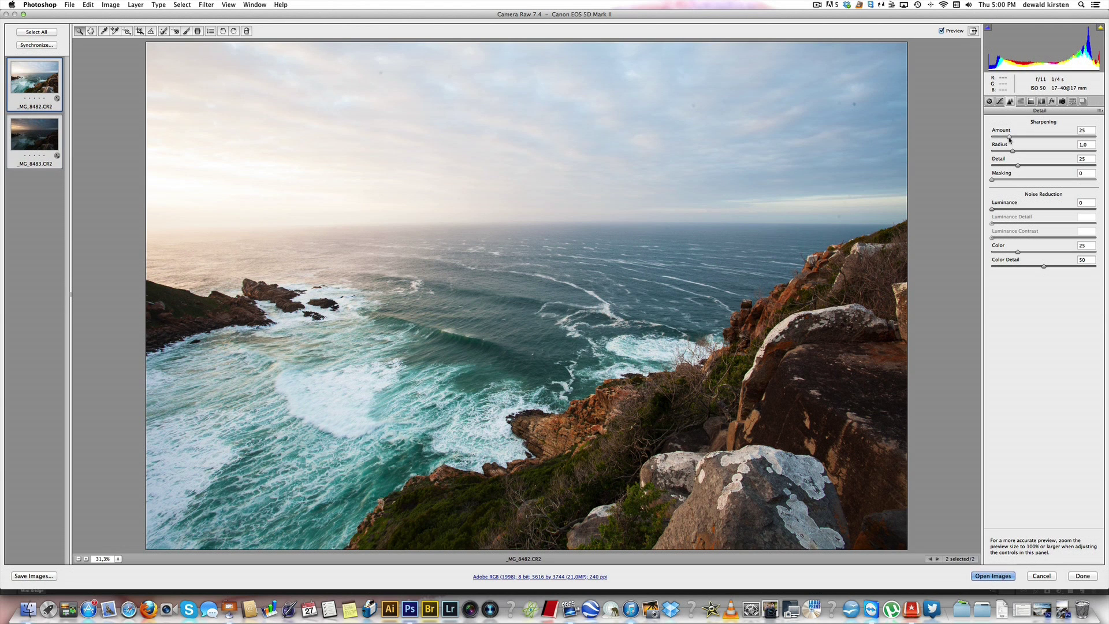
{"action": "left_click_drag", "start_coordinate": [1010, 140], "coordinate": [1034, 141]}
Lower the sharpening Detail to 19 and the Radius to 0.8 for both images
{"action": "mouse_move", "coordinate": [1024, 165]}
{"action": "left_mouse_down"}
{"action": "mouse_move", "coordinate": [968, 168]}
{"action": "mouse_move", "coordinate": [1100, 167]}
{"action": "mouse_move", "coordinate": [1014, 172]}
{"action": "left_mouse_up"}
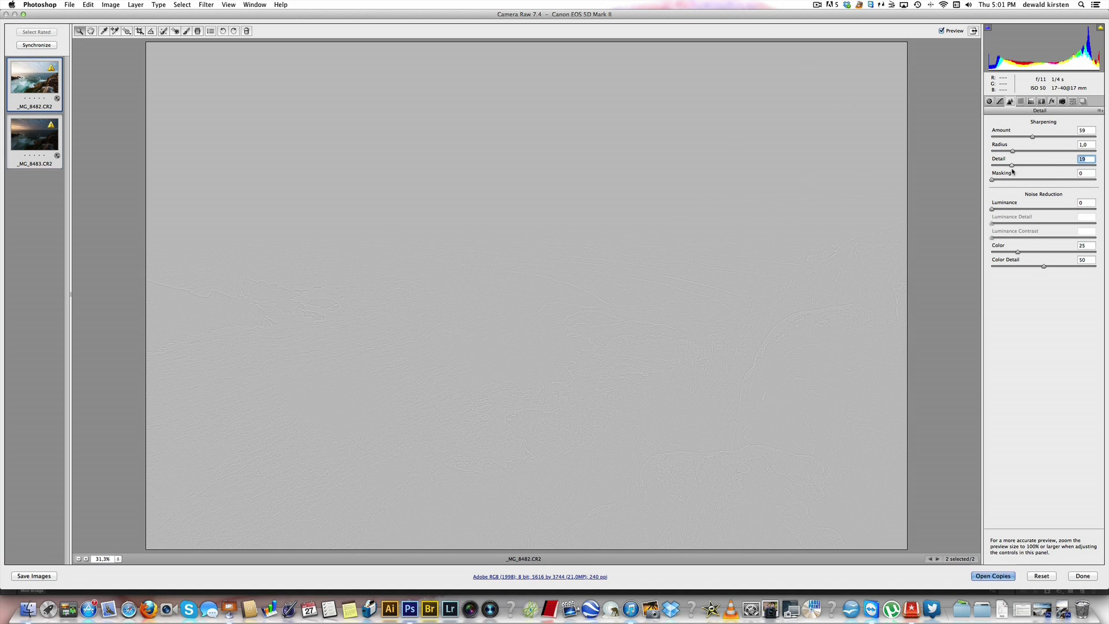
{"action": "mouse_move", "coordinate": [1013, 172]}
{"action": "left_mouse_down"}
{"action": "mouse_move", "coordinate": [1019, 151]}
{"action": "mouse_move", "coordinate": [1068, 157]}
{"action": "mouse_move", "coordinate": [1007, 153]}
{"action": "left_mouse_up"}
{"action": "left_click_drag", "start_coordinate": [1008, 153], "coordinate": [1007, 153]}
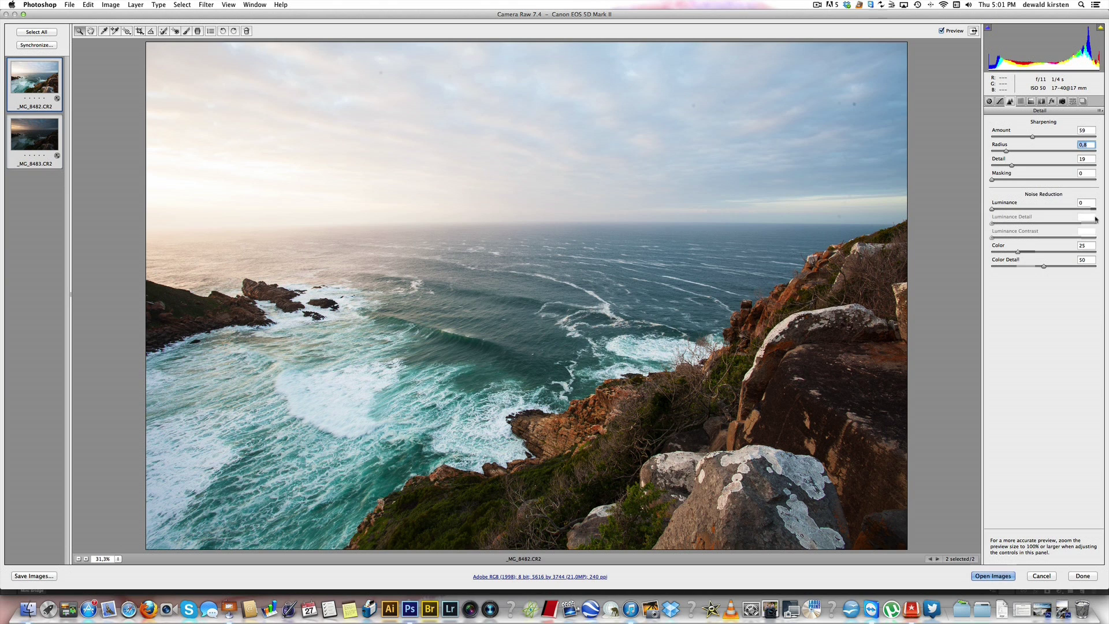
Preview the edge mask and set sharpening Masking to 81 after pushing it to 100
{"action": "left_click", "coordinate": [992, 181], "text": "alt"}
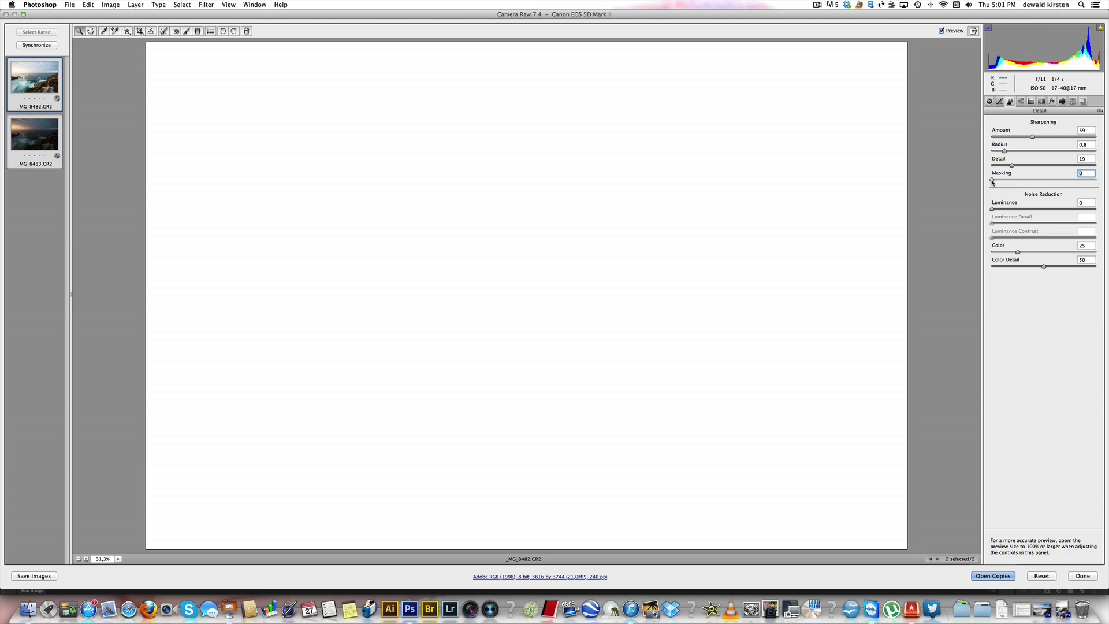
{"action": "left_click_drag", "start_coordinate": [993, 181], "coordinate": [1102, 189]}
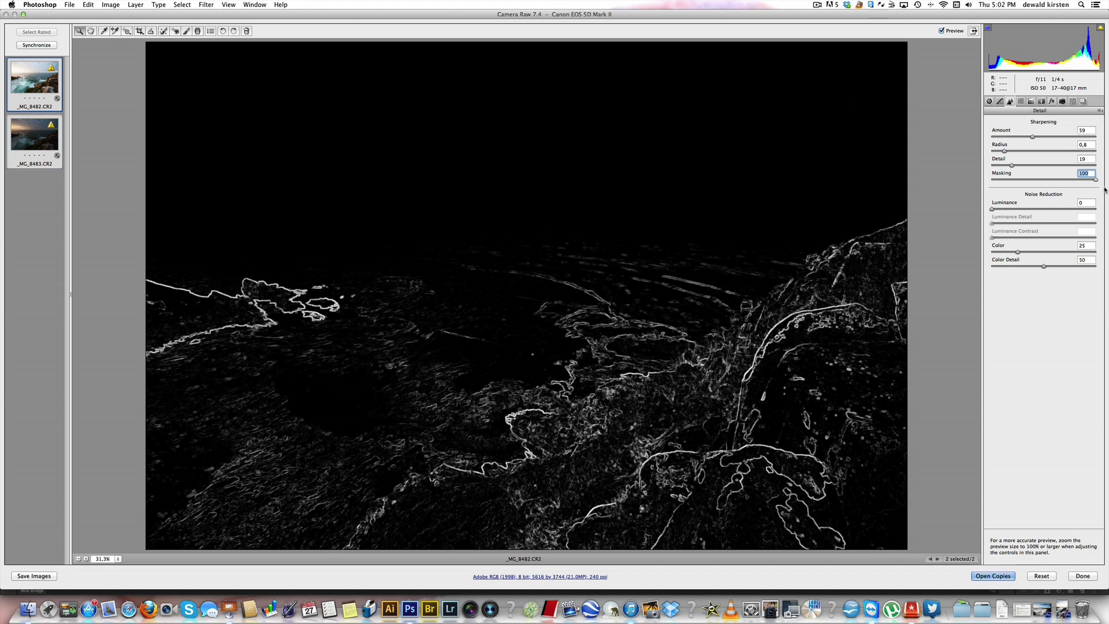
{"action": "left_click_drag", "start_coordinate": [1104, 189], "coordinate": [1080, 190]}
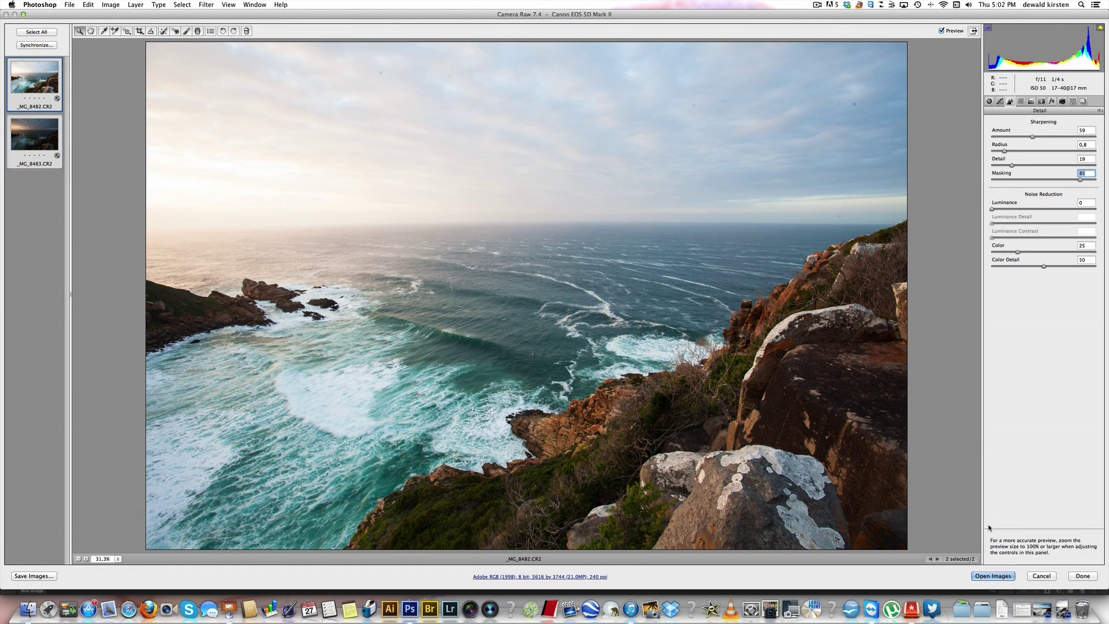
Open both edited exposures as docked tabs and close _MG_7237 without saving
{"action": "left_click", "coordinate": [993, 576]}
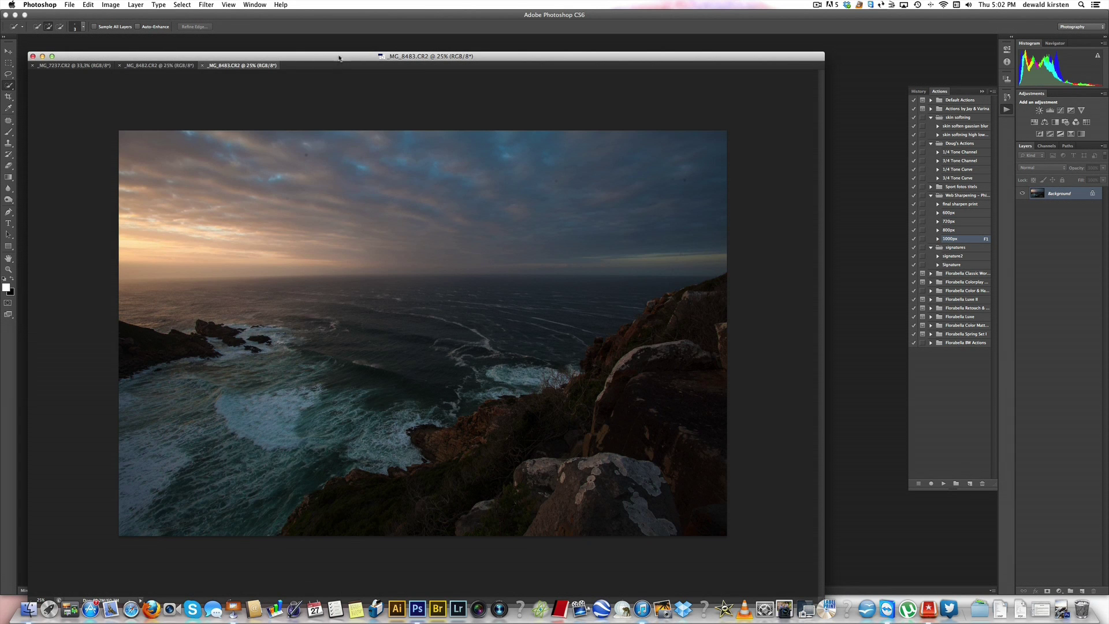
{"action": "left_click_drag", "start_coordinate": [339, 57], "coordinate": [351, 42]}
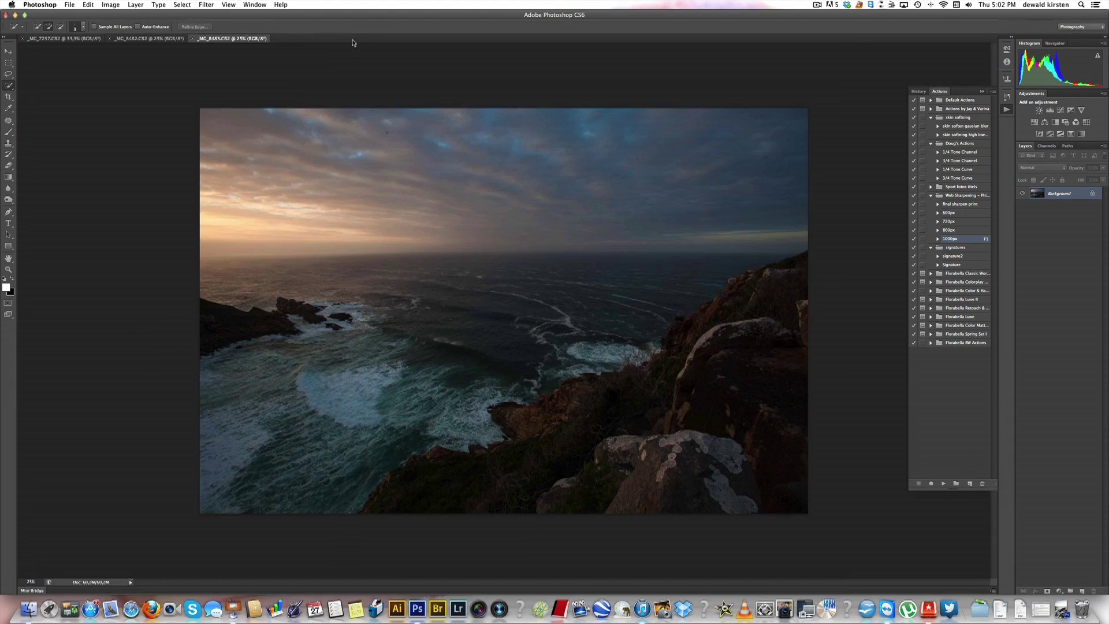
{"action": "left_click", "coordinate": [23, 39]}
{"action": "left_click", "coordinate": [502, 194]}
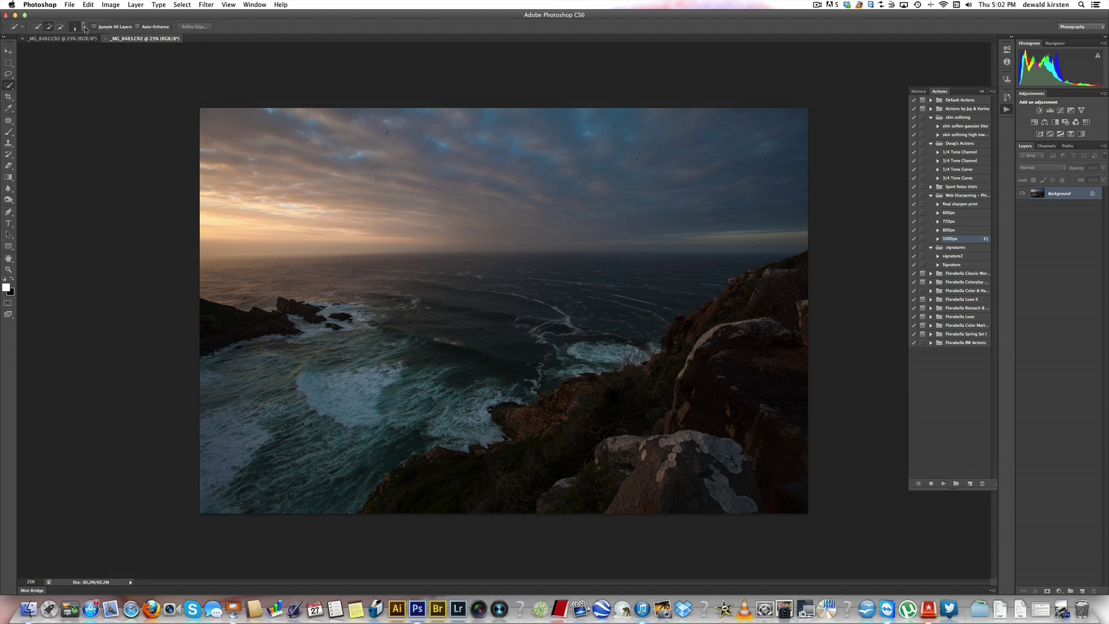
Switch back and forth between the _MG_8482 and _MG_8483 documents to compare the exposures
{"action": "left_click", "coordinate": [57, 39]}
{"action": "key", "text": "ctrl+Tab"}
{"action": "left_click", "coordinate": [70, 39]}
{"action": "key", "text": "ctrl+Tab"}
{"action": "left_click", "coordinate": [72, 40]}
{"action": "left_click", "coordinate": [134, 39]}
{"action": "key", "text": "ctrl+Tab"}
{"action": "left_click", "coordinate": [133, 40]}
Float all open documents in their own windows via Window > Arrange > Float All in Windows
{"action": "left_click", "coordinate": [251, 7]}
{"action": "mouse_move", "coordinate": [271, 16]}
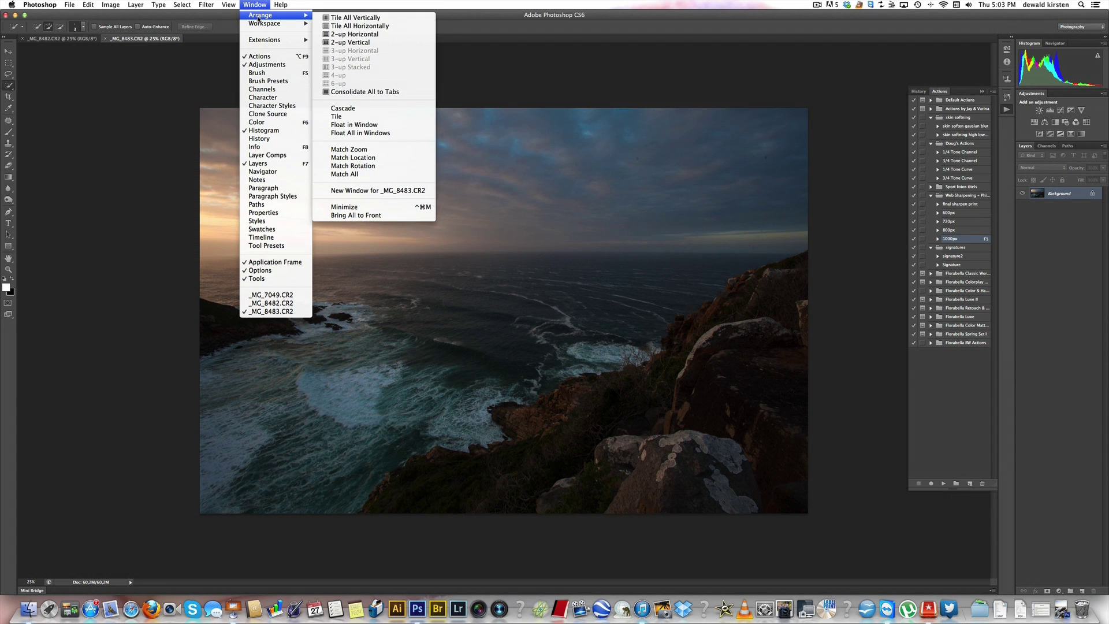
{"action": "left_click", "coordinate": [349, 133]}
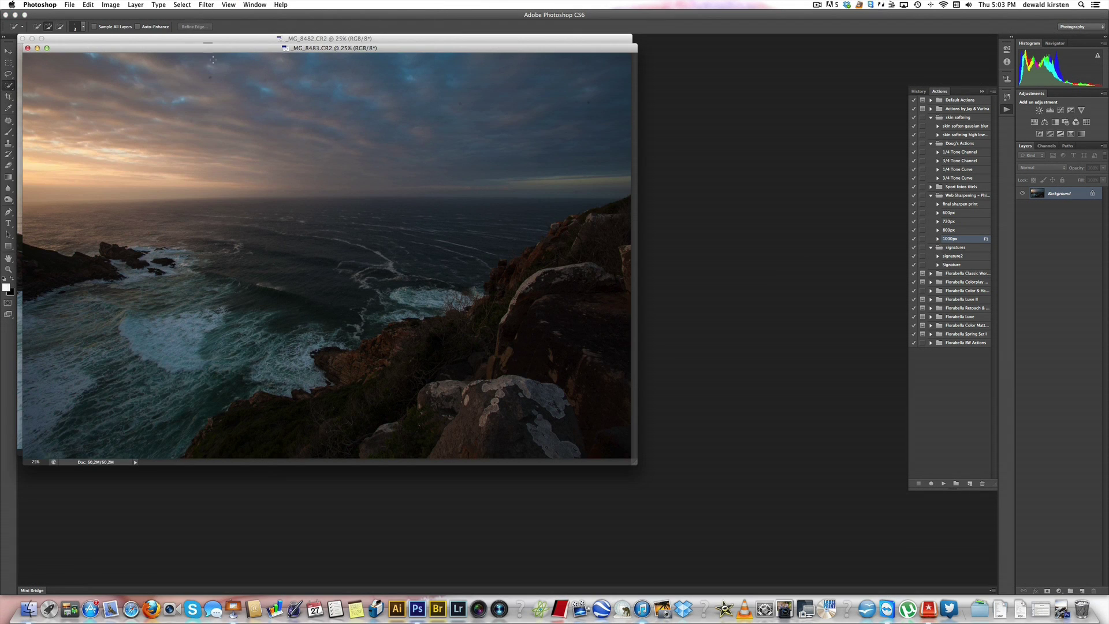
Position the _MG_8482 and _MG_8483 windows so they overlap with both images visible
{"action": "left_click_drag", "start_coordinate": [212, 50], "coordinate": [366, 138]}
{"action": "left_click_drag", "start_coordinate": [249, 39], "coordinate": [326, 59]}
{"action": "left_click_drag", "start_coordinate": [744, 135], "coordinate": [749, 139]}
{"action": "left_click_drag", "start_coordinate": [289, 54], "coordinate": [435, 59]}
{"action": "left_click_drag", "start_coordinate": [239, 138], "coordinate": [121, 115]}
{"action": "left_click_drag", "start_coordinate": [432, 61], "coordinate": [436, 55]}
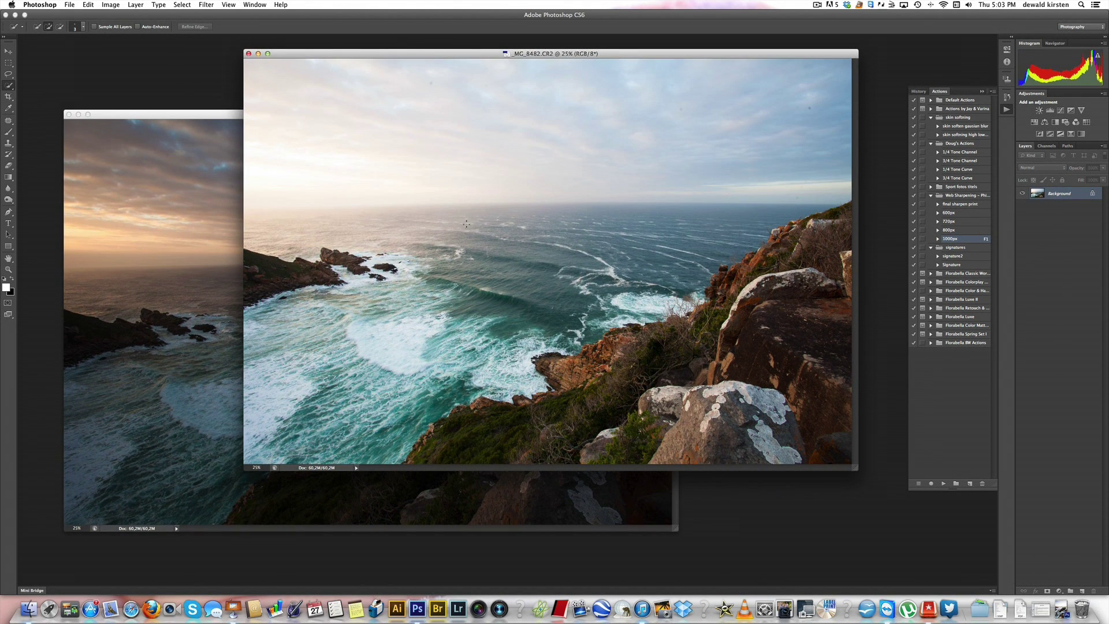
With the Move tool, drag the bright _MG_8482 image into _MG_8483, then undo the copy
{"action": "key", "text": "v"}
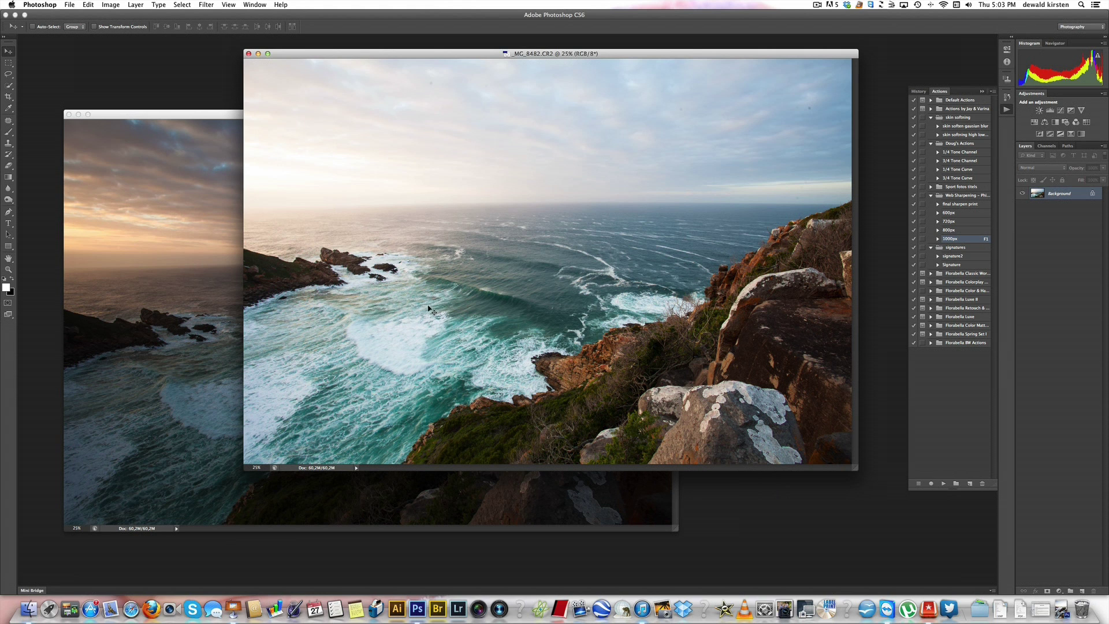
{"action": "left_click_drag", "start_coordinate": [423, 55], "coordinate": [507, 56]}
{"action": "left_click", "coordinate": [982, 91]}
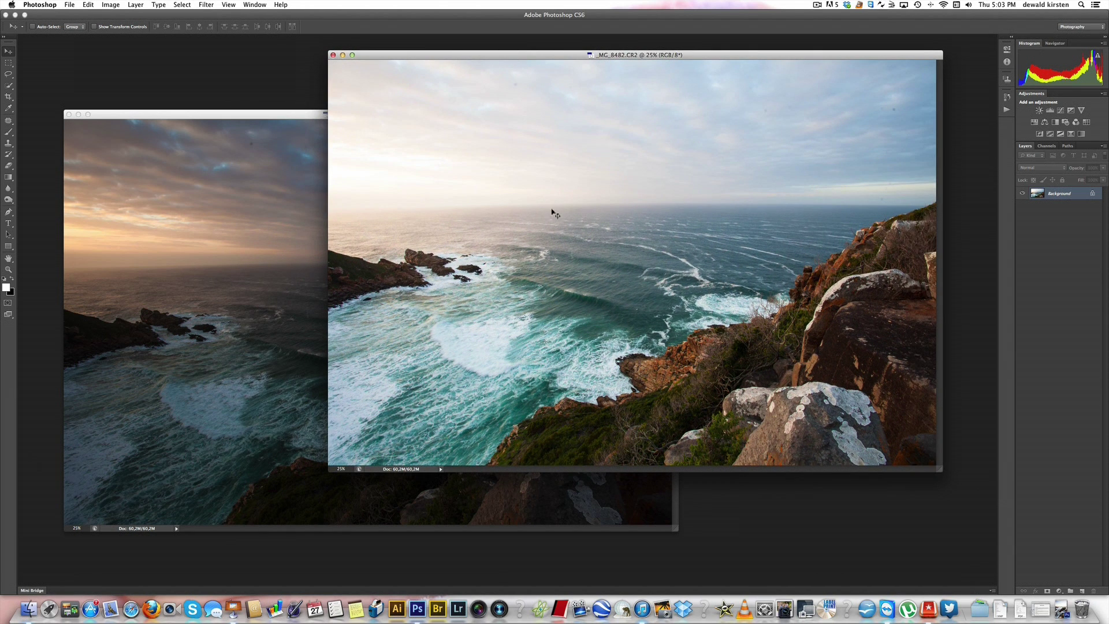
{"action": "left_click_drag", "start_coordinate": [467, 358], "coordinate": [288, 383]}
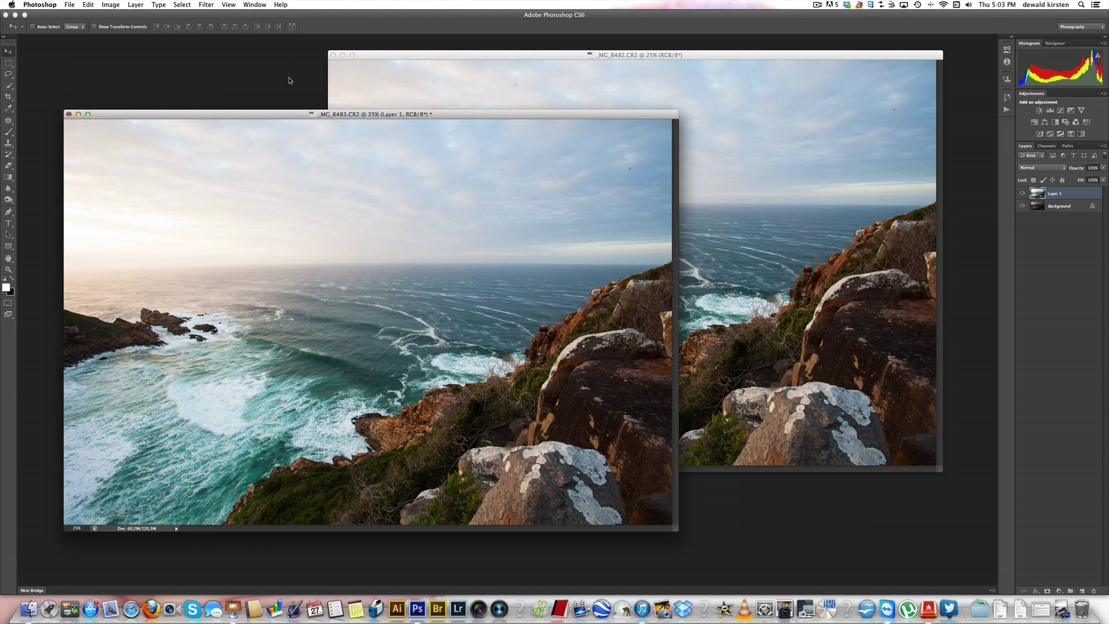
{"action": "key", "text": "super+z"}
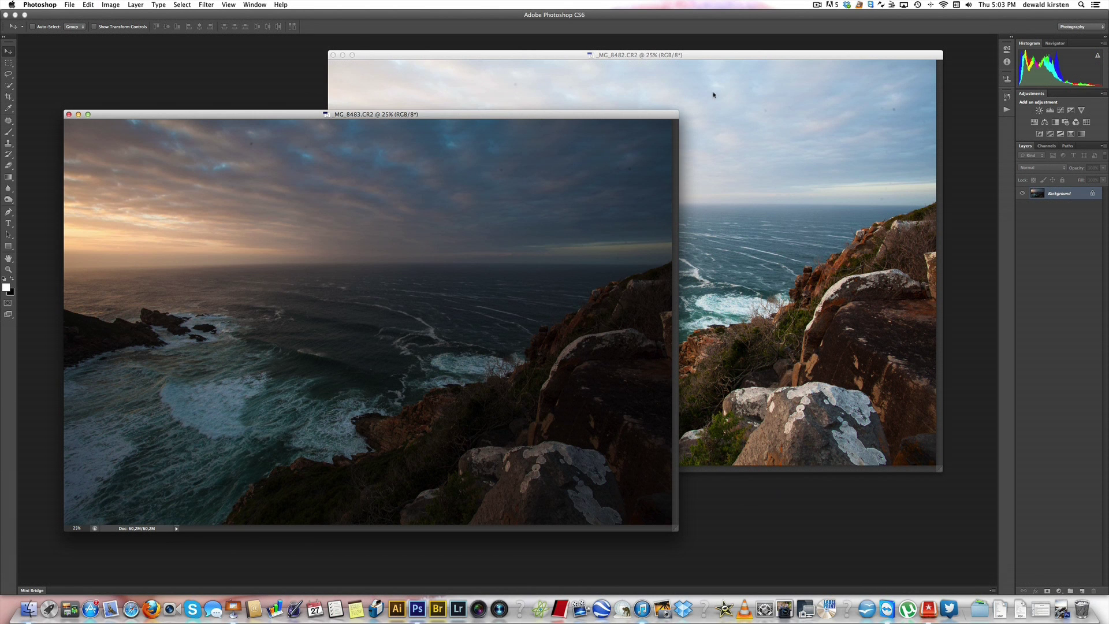
Drag the bright exposure onto _MG_8483 again, dismissing the locked-layer alert, to create Layer 1
{"action": "left_click", "coordinate": [720, 99]}
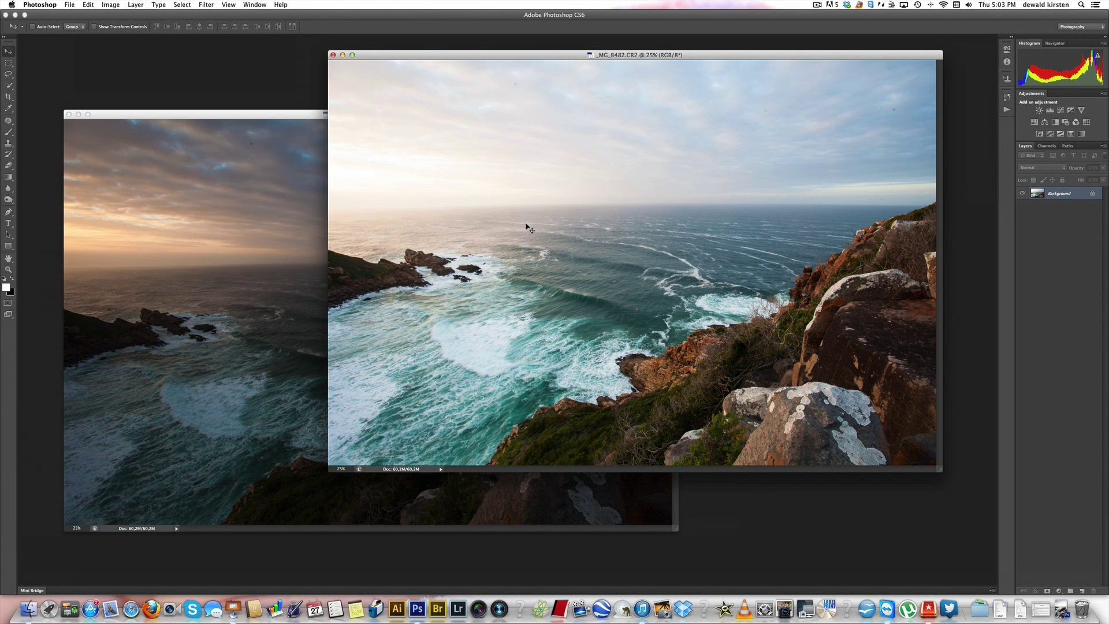
{"action": "left_click_drag", "start_coordinate": [523, 230], "coordinate": [368, 247]}
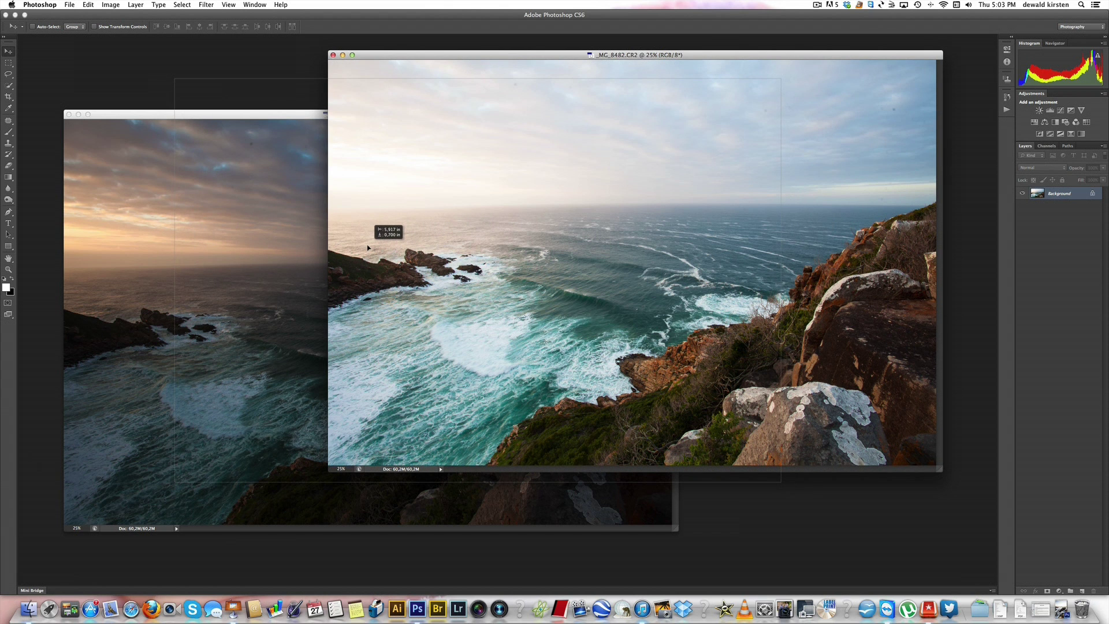
{"action": "left_click_drag", "start_coordinate": [368, 248], "coordinate": [367, 247]}
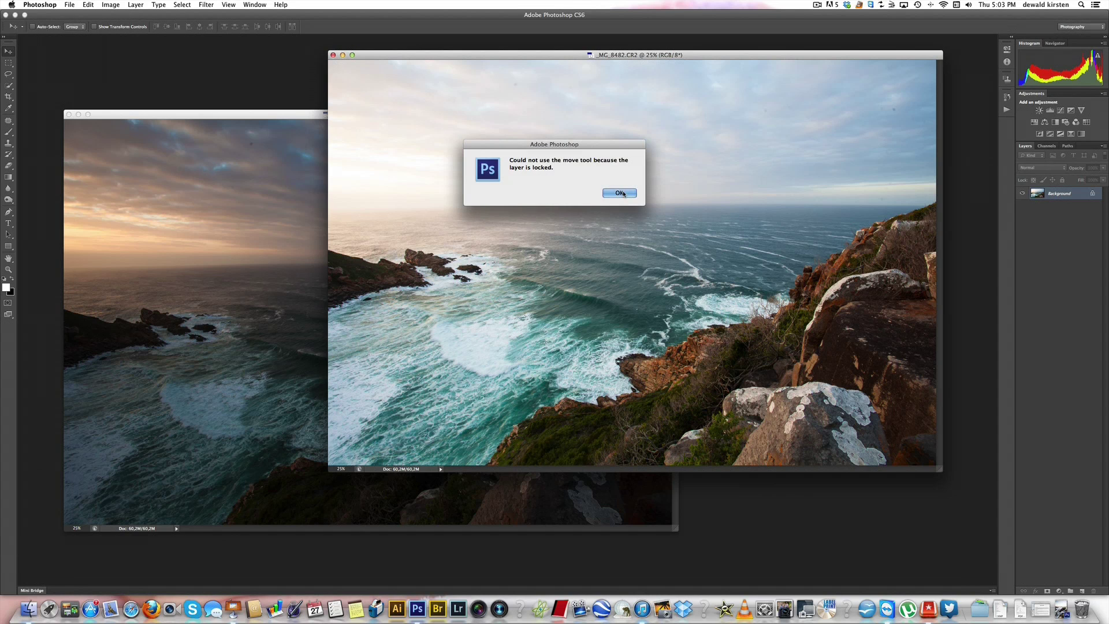
{"action": "left_click", "coordinate": [621, 192]}
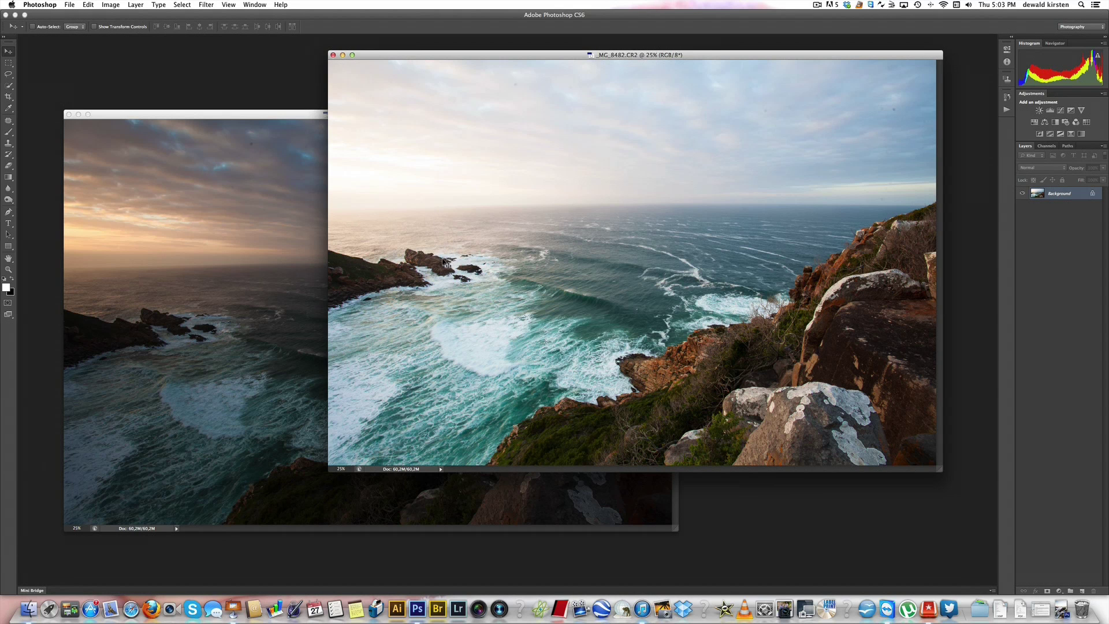
{"action": "left_click_drag", "start_coordinate": [446, 258], "coordinate": [309, 263]}
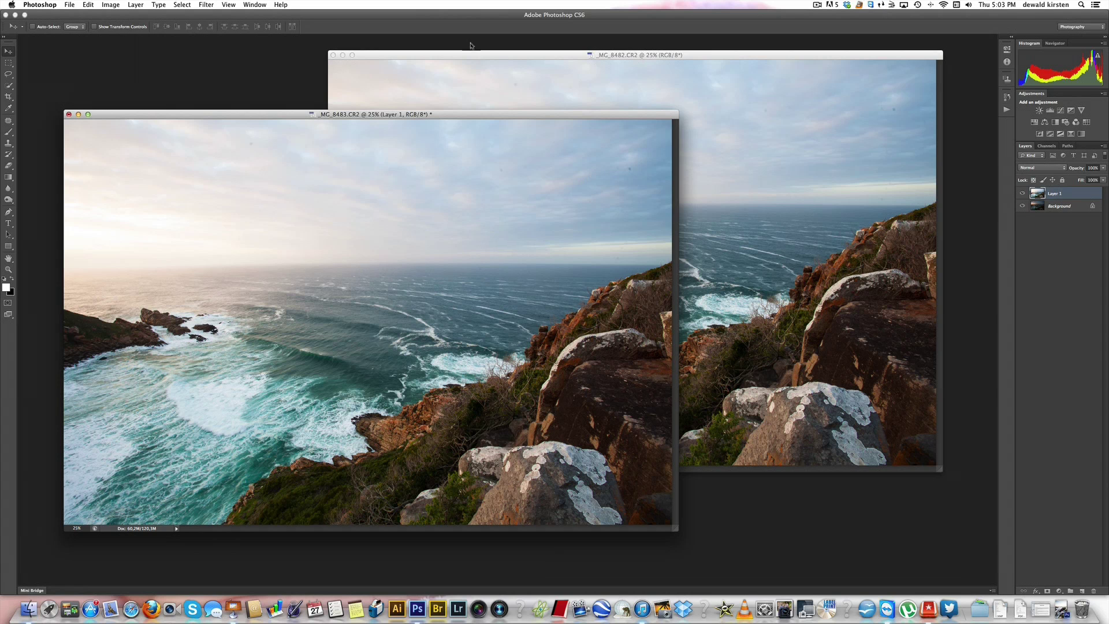
{"action": "left_click", "coordinate": [428, 55]}
Close _MG_8482 without saving and reposition the _MG_8483 window
{"action": "left_click", "coordinate": [334, 55]}
{"action": "left_click", "coordinate": [538, 194]}
{"action": "left_click_drag", "start_coordinate": [523, 115], "coordinate": [634, 45]}
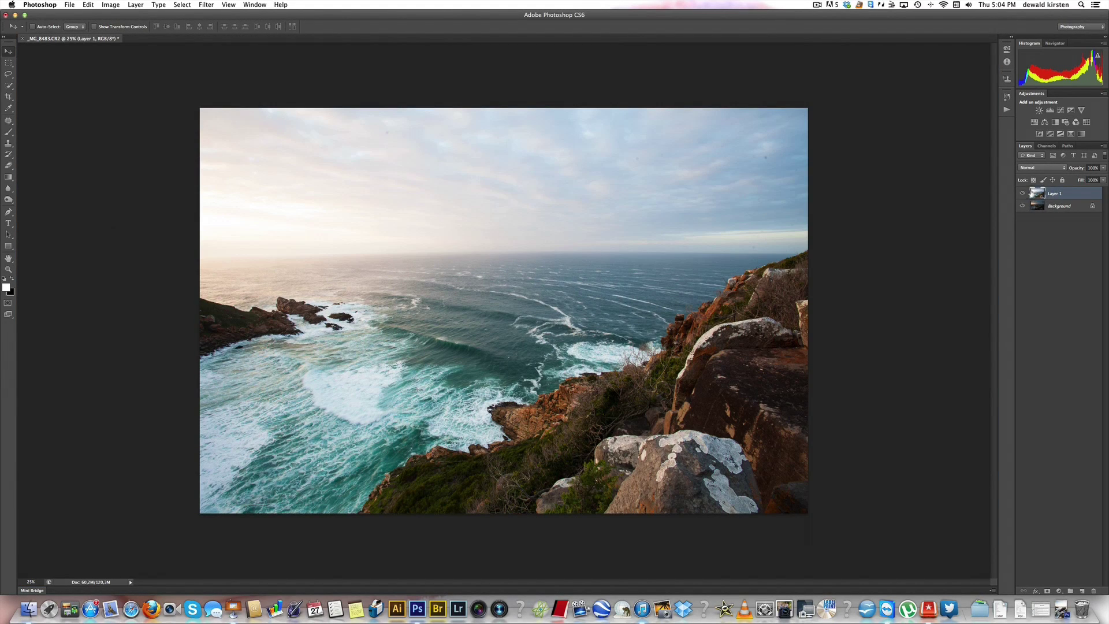
Toggle Layer 1's visibility repeatedly to compare the bright and dark exposures
{"action": "left_click", "coordinate": [1023, 194]}
{"action": "left_click", "coordinate": [1022, 194]}
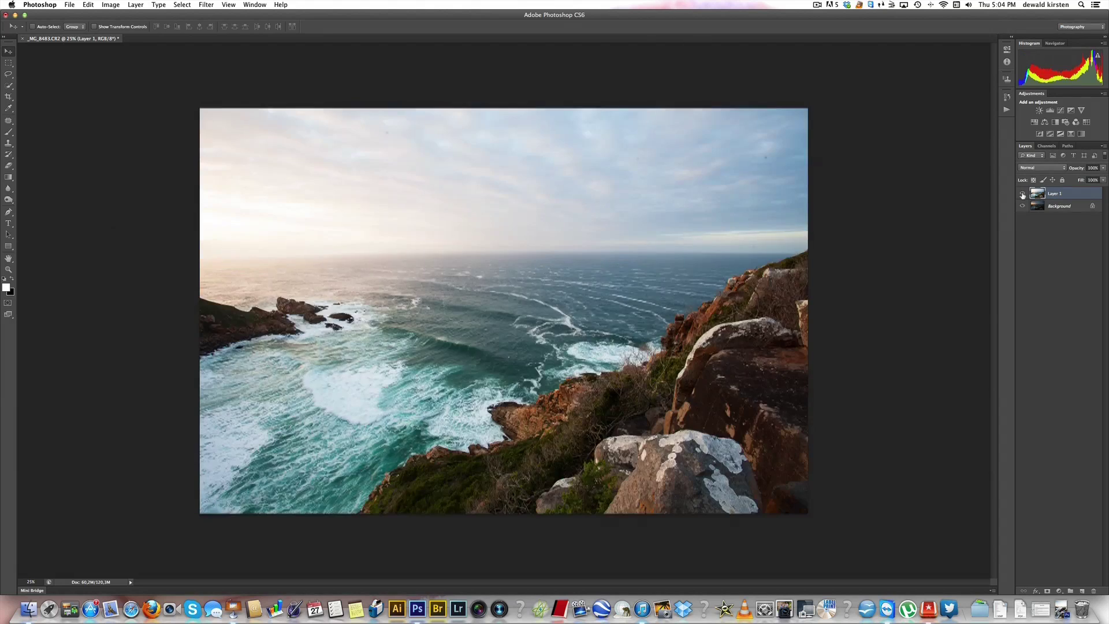
{"action": "left_click", "coordinate": [1023, 194]}
{"action": "left_click", "coordinate": [1023, 194]}
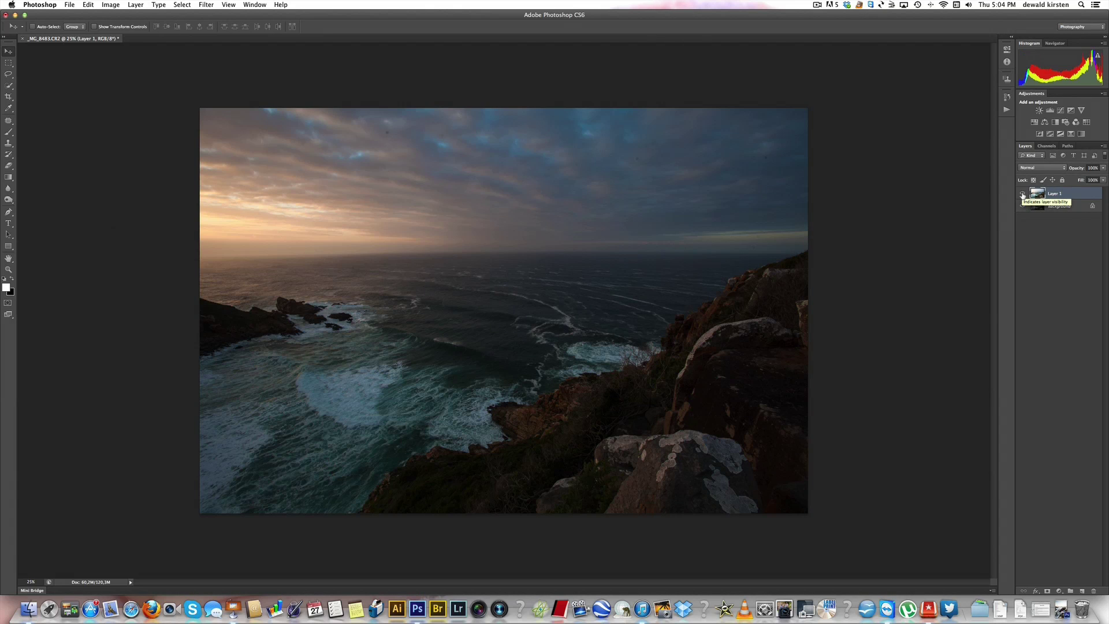
{"action": "left_click", "coordinate": [1023, 194]}
{"action": "left_click", "coordinate": [1023, 194]}
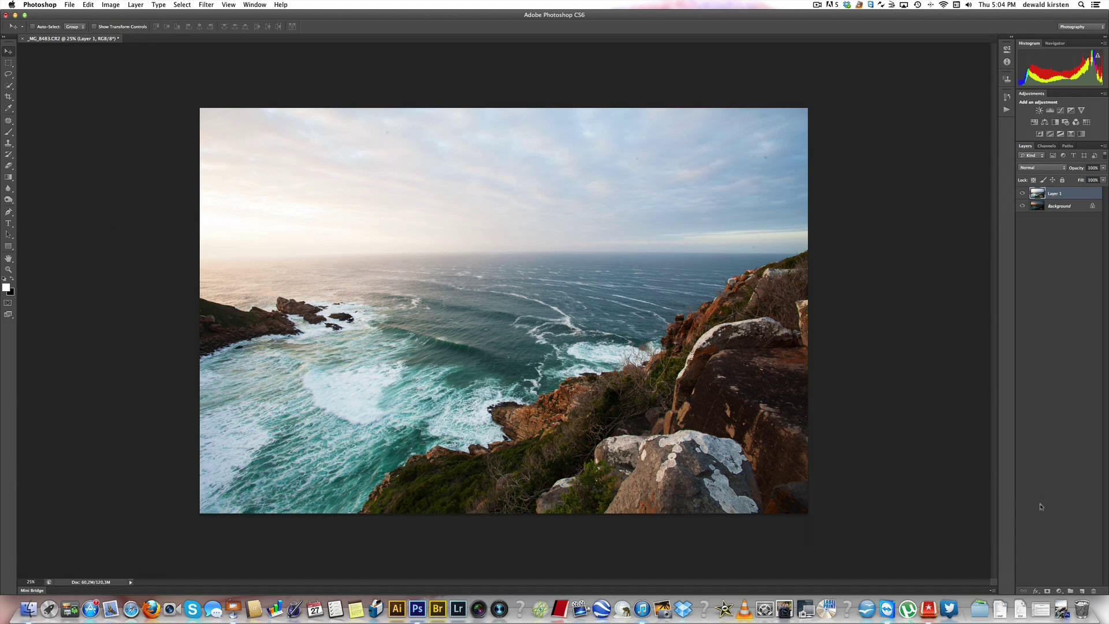
Add a white layer mask to Layer 1 and reset colours to default black and white
{"action": "left_click", "coordinate": [1048, 592]}
{"action": "key", "text": "d"}
{"action": "key", "text": "g"}
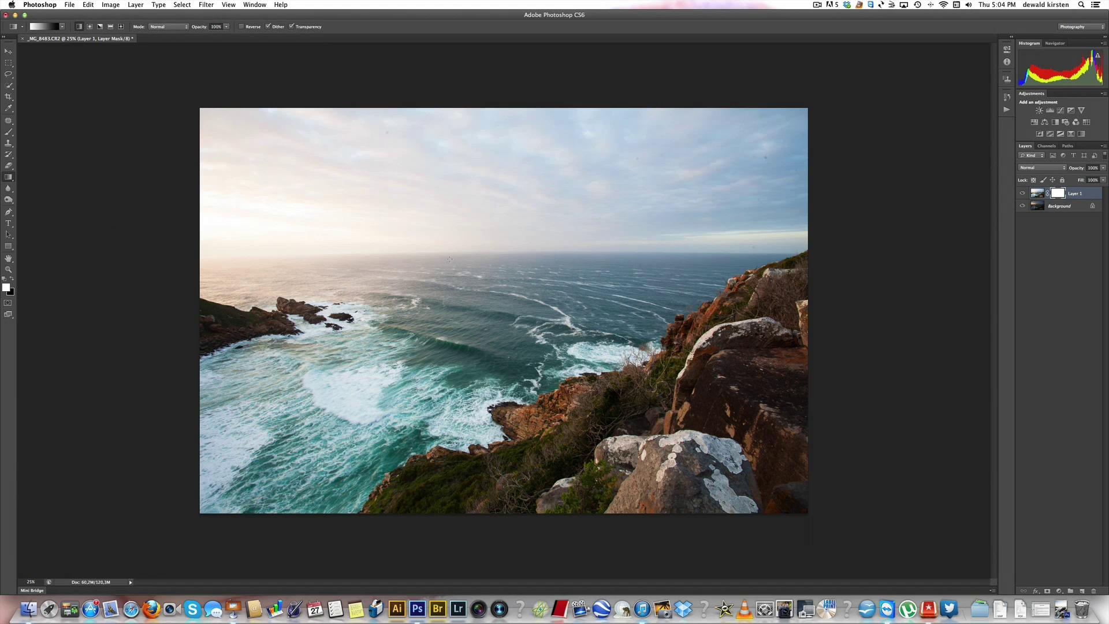
Draw a Linear gradient on the mask from the foreground up to the horizon, replacing a first attempt
{"action": "left_click", "coordinate": [100, 27]}
{"action": "left_click", "coordinate": [79, 27]}
{"action": "left_click_drag", "start_coordinate": [487, 182], "coordinate": [488, 401]}
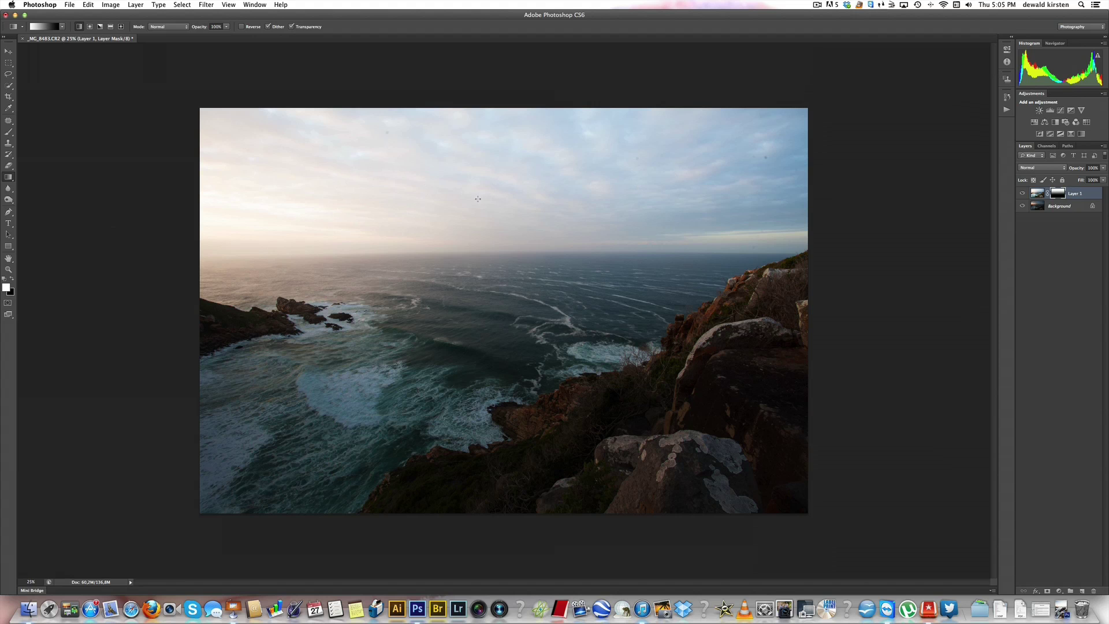
{"action": "key", "text": "ctrl+z"}
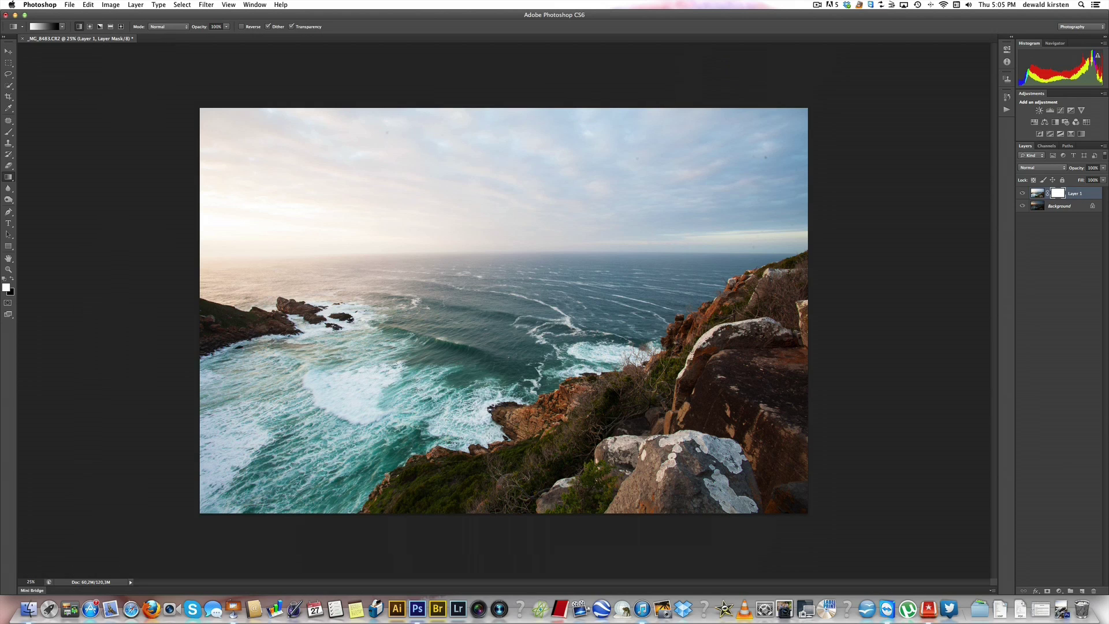
{"action": "left_click_drag", "start_coordinate": [489, 437], "coordinate": [485, 183]}
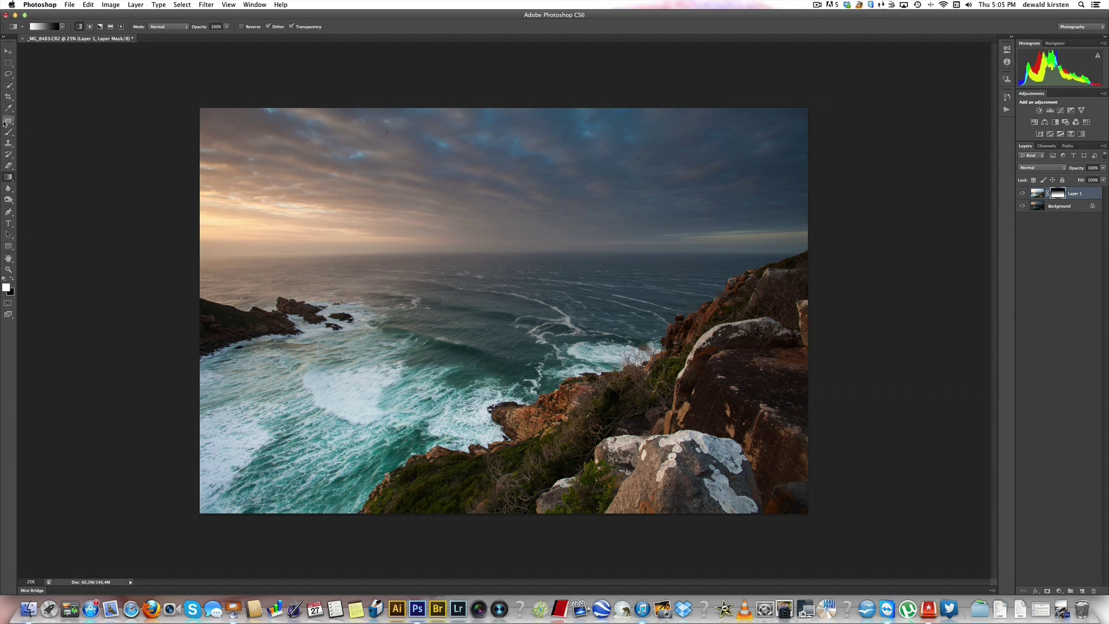
Select the Brush at 21% opacity and briefly inspect Layer 1's mask on its own
{"action": "left_click", "coordinate": [9, 133]}
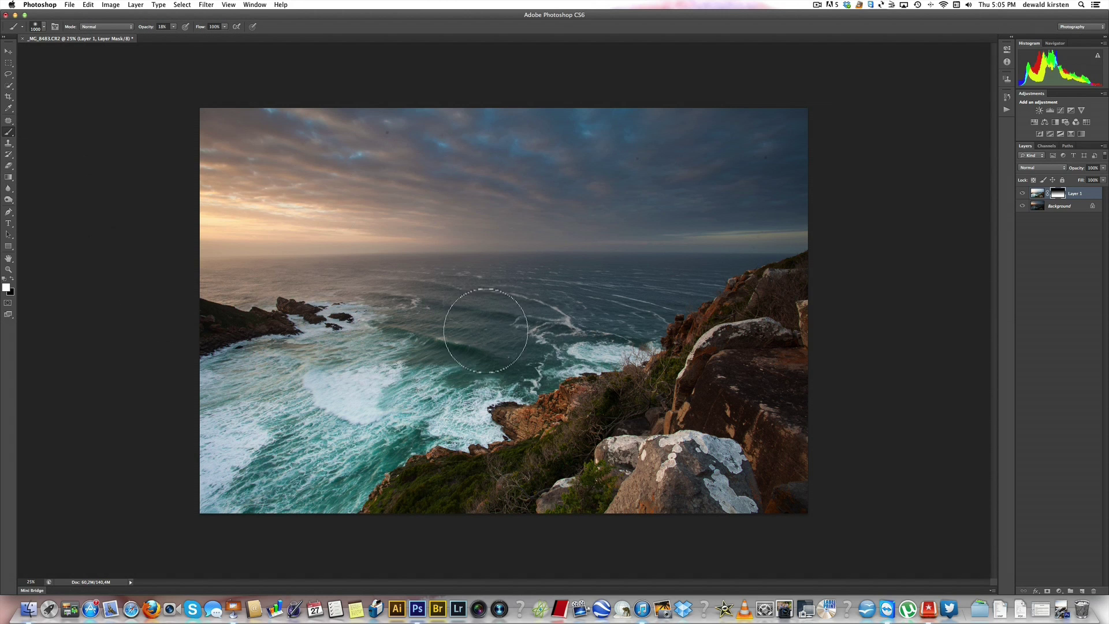
{"action": "left_click", "coordinate": [173, 27]}
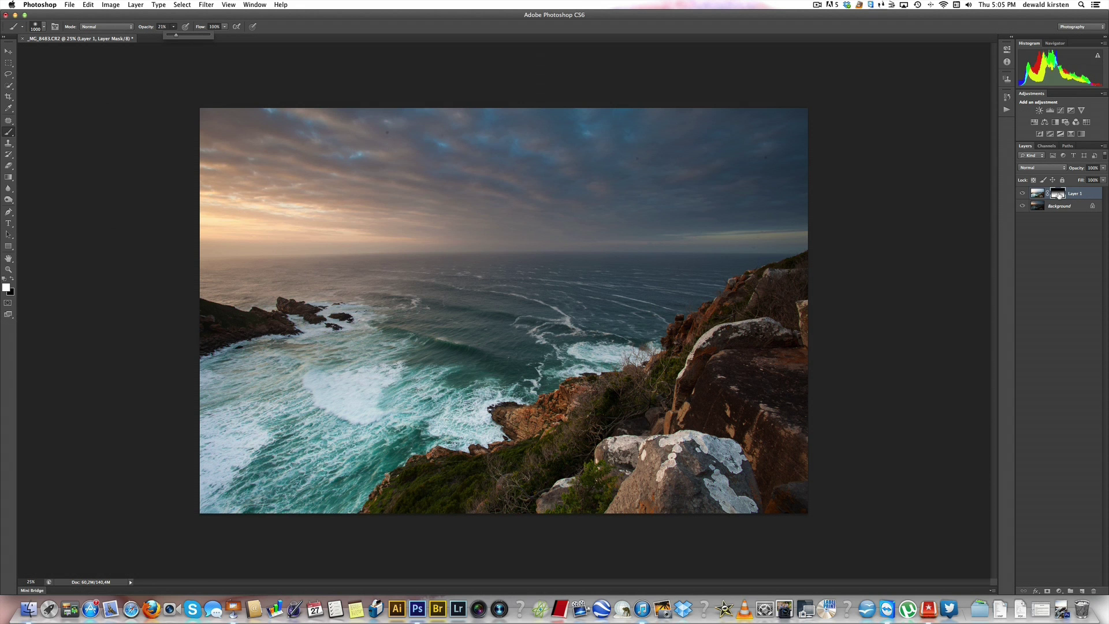
{"action": "left_click", "coordinate": [1059, 195], "text": "alt"}
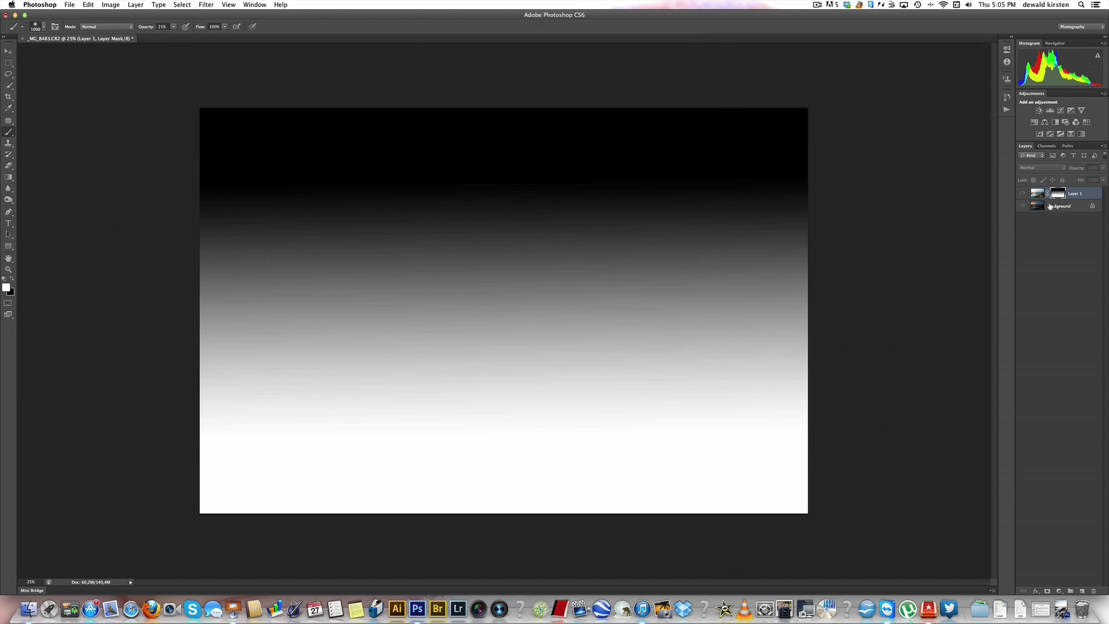
{"action": "left_click", "coordinate": [1057, 197], "text": "alt"}
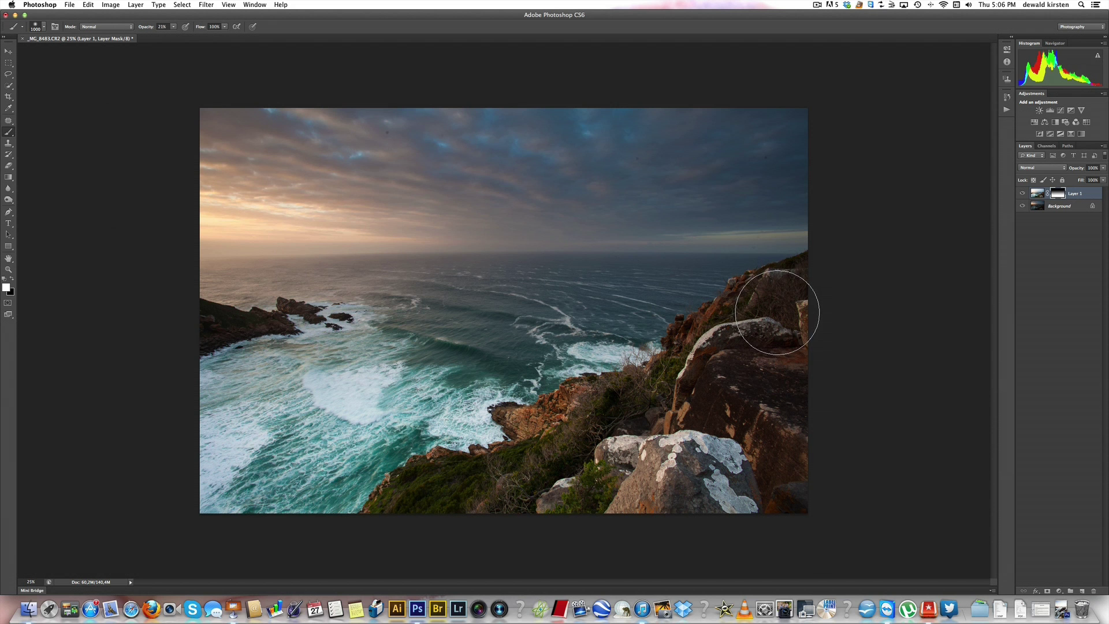
Compare exposures by toggling Layer 1, then paint the mask over the right-hand cliff rocks
{"action": "left_click", "coordinate": [1023, 194]}
{"action": "left_click", "coordinate": [1023, 195]}
{"action": "left_click", "coordinate": [1023, 194]}
{"action": "left_click", "coordinate": [1023, 194]}
{"action": "left_click", "coordinate": [1023, 194]}
{"action": "left_click", "coordinate": [1023, 194]}
{"action": "mouse_move", "coordinate": [773, 317]}
{"action": "left_mouse_down"}
{"action": "mouse_move", "coordinate": [777, 306]}
{"action": "mouse_move", "coordinate": [712, 371]}
{"action": "mouse_move", "coordinate": [744, 309]}
{"action": "mouse_move", "coordinate": [793, 312]}
{"action": "mouse_move", "coordinate": [743, 312]}
{"action": "mouse_move", "coordinate": [768, 409]}
{"action": "left_mouse_up"}
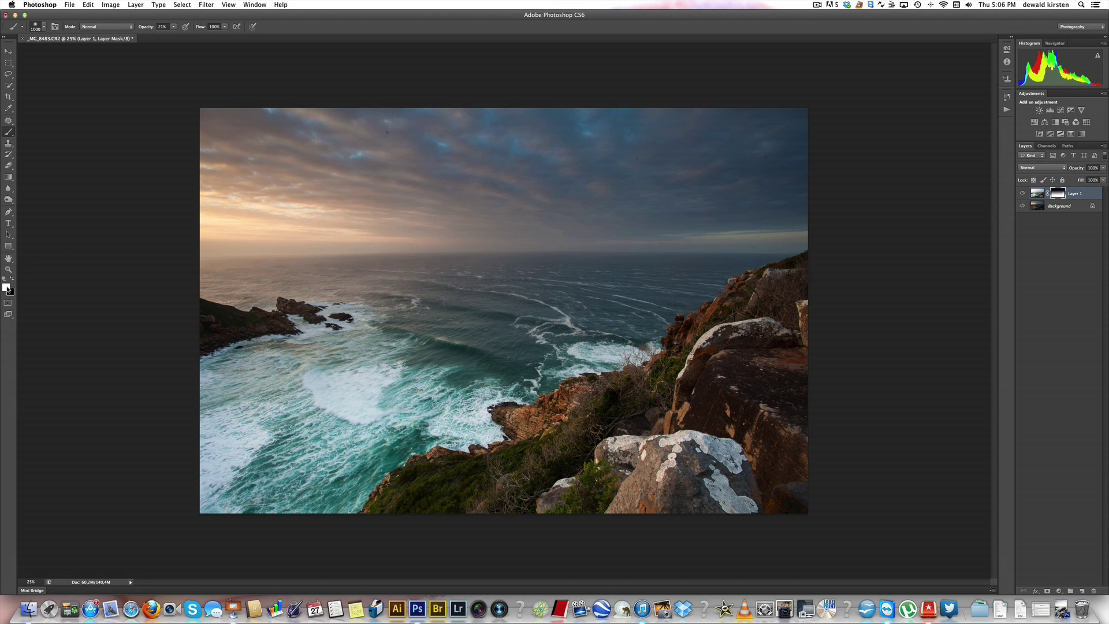
Viewing the mask alone, paint it lighter along the upper-right cliff edge
{"action": "left_click", "coordinate": [1057, 194], "text": "alt"}
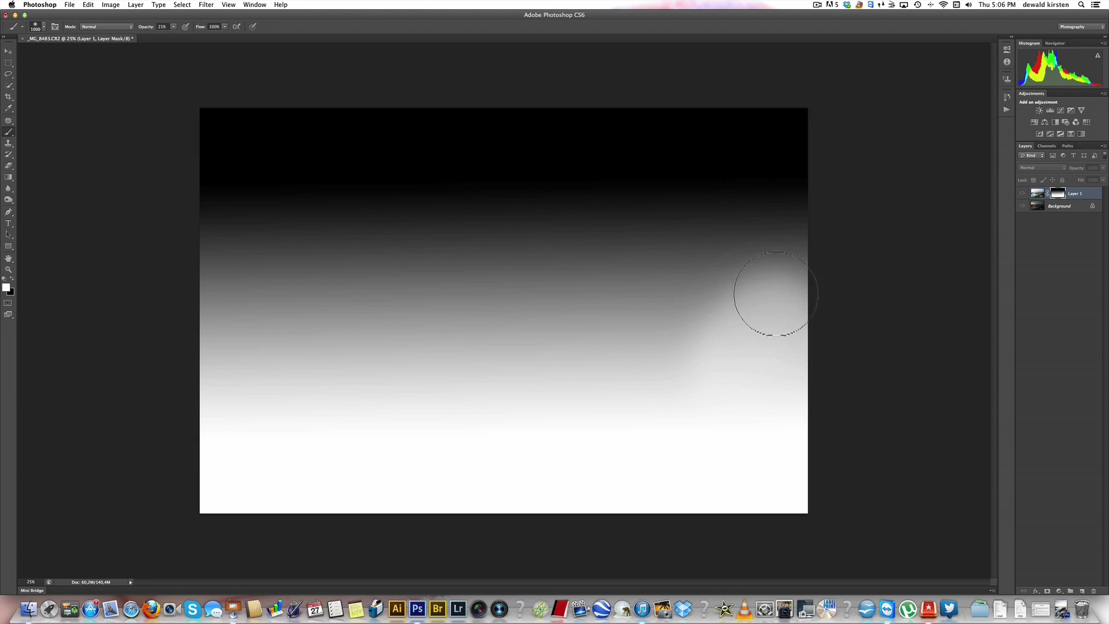
{"action": "mouse_move", "coordinate": [783, 273]}
{"action": "left_mouse_down"}
{"action": "mouse_move", "coordinate": [765, 298]}
{"action": "mouse_move", "coordinate": [762, 327]}
{"action": "left_mouse_up"}
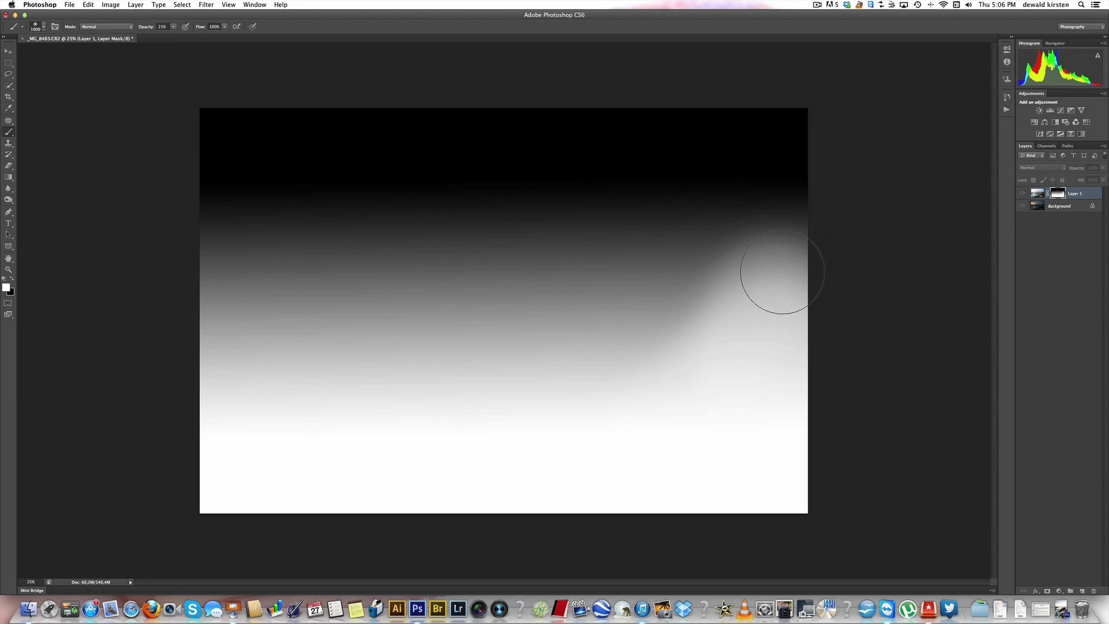
{"action": "mouse_move", "coordinate": [783, 271]}
{"action": "left_mouse_down"}
{"action": "mouse_move", "coordinate": [768, 289]}
{"action": "mouse_move", "coordinate": [775, 280]}
{"action": "mouse_move", "coordinate": [747, 285]}
{"action": "mouse_move", "coordinate": [762, 299]}
{"action": "left_mouse_up"}
{"action": "left_click", "coordinate": [1058, 198], "text": "alt"}
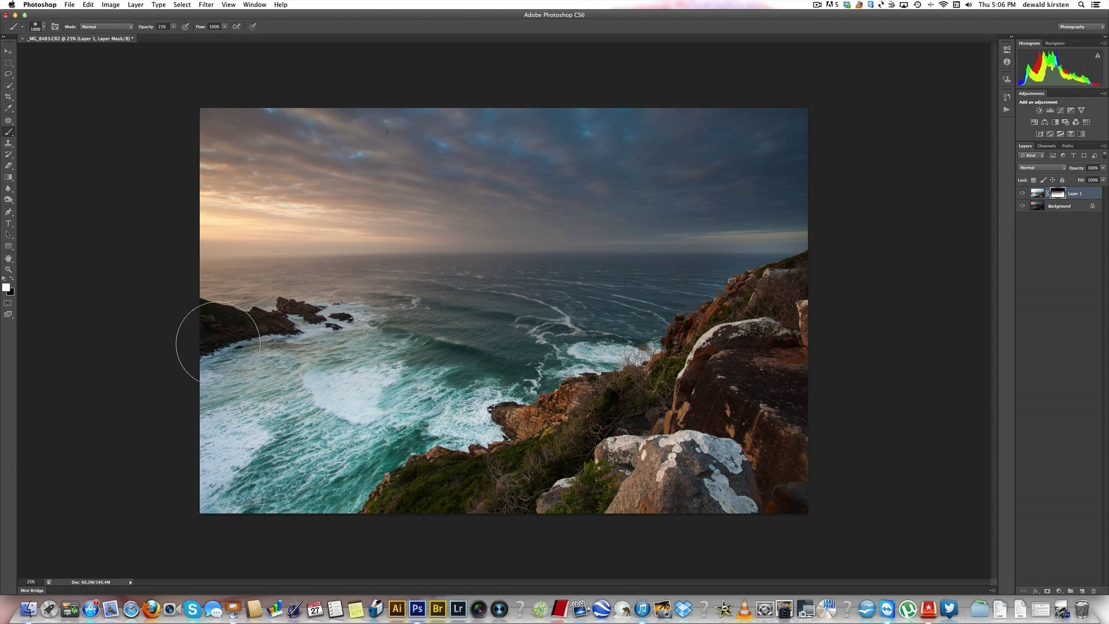
Reduce the brush to 400 and lightly paint the mask over the left rocks and sea
{"action": "key", "text": "bracketleft"}
{"action": "key", "text": "bracketleft"}
{"action": "key", "text": "bracketleft"}
{"action": "key", "text": "bracketleft"}
{"action": "key", "text": "bracketleft"}
{"action": "key", "text": "bracketleft"}
{"action": "mouse_move", "coordinate": [206, 312]}
{"action": "left_mouse_down"}
{"action": "mouse_move", "coordinate": [261, 322]}
{"action": "mouse_move", "coordinate": [180, 329]}
{"action": "mouse_move", "coordinate": [181, 343]}
{"action": "mouse_move", "coordinate": [301, 318]}
{"action": "left_mouse_up"}
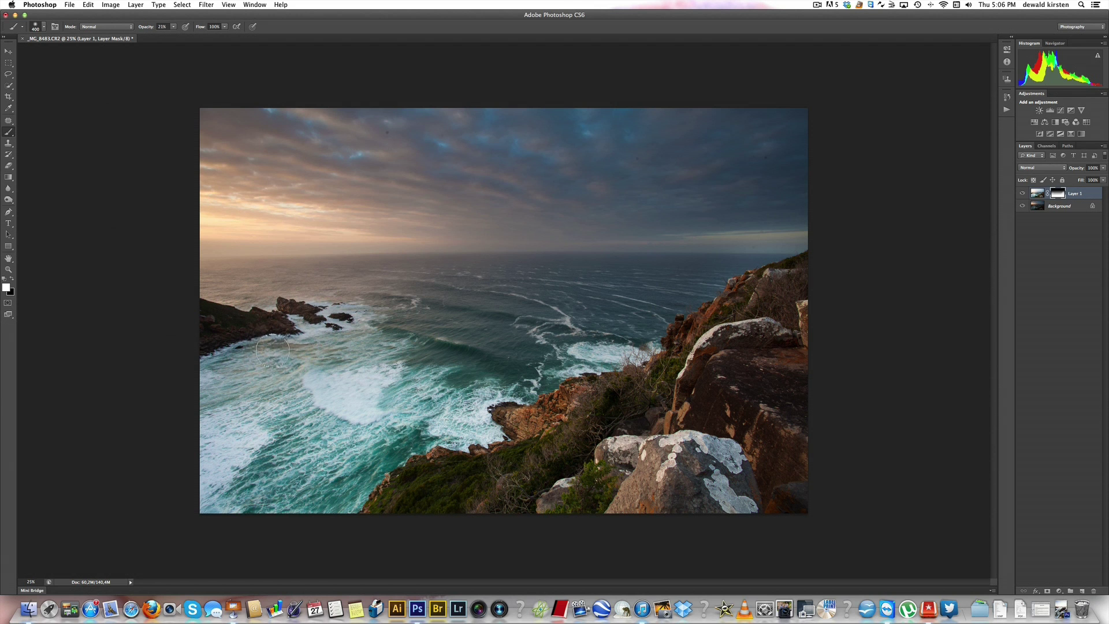
{"action": "left_click_drag", "start_coordinate": [299, 362], "coordinate": [408, 297]}
{"action": "key", "text": "super+plus"}
{"action": "key", "text": "super+plus"}
{"action": "key", "text": "super+plus"}
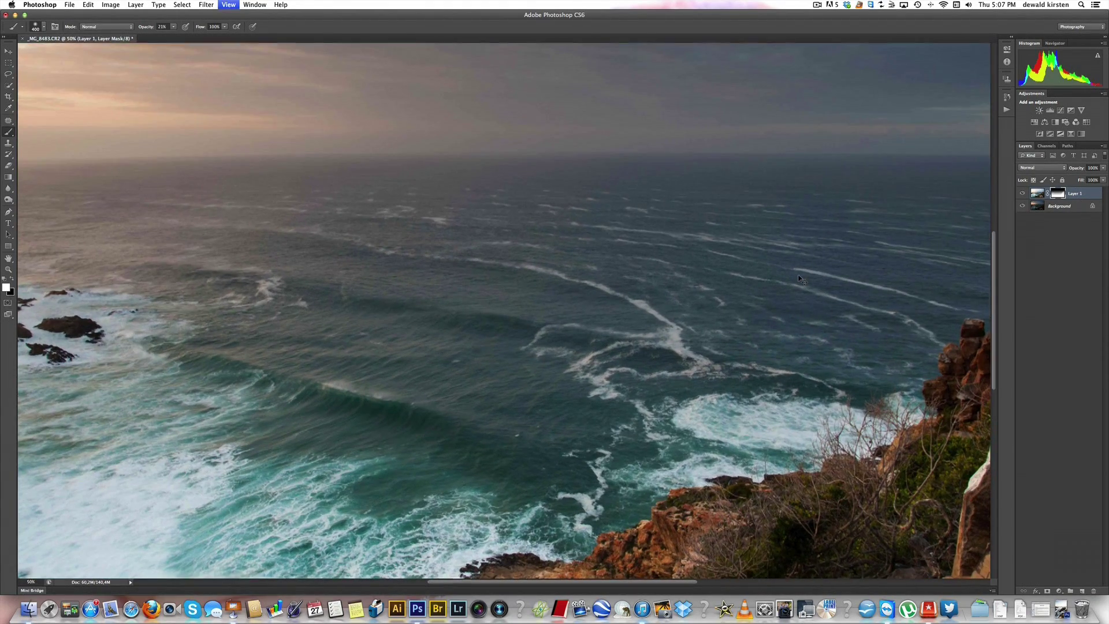
{"action": "scroll", "coordinate": [798, 275], "scroll_direction": "right", "scroll_amount": 5}
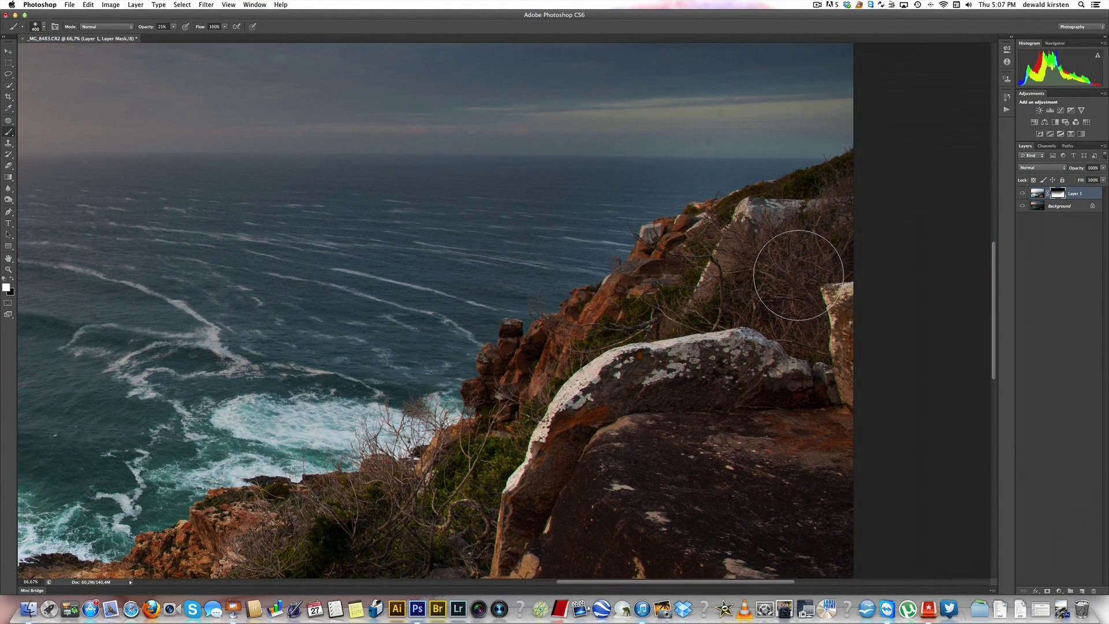
{"action": "key", "text": "bracketleft"}
{"action": "key", "text": "bracketleft"}
{"action": "key", "text": "bracketleft"}
{"action": "key", "text": "bracketleft"}
{"action": "key", "text": "bracketleft"}
{"action": "key", "text": "bracketleft"}
{"action": "key", "text": "super+minus"}
{"action": "key", "text": "super+minus"}
{"action": "key", "text": "super+minus"}
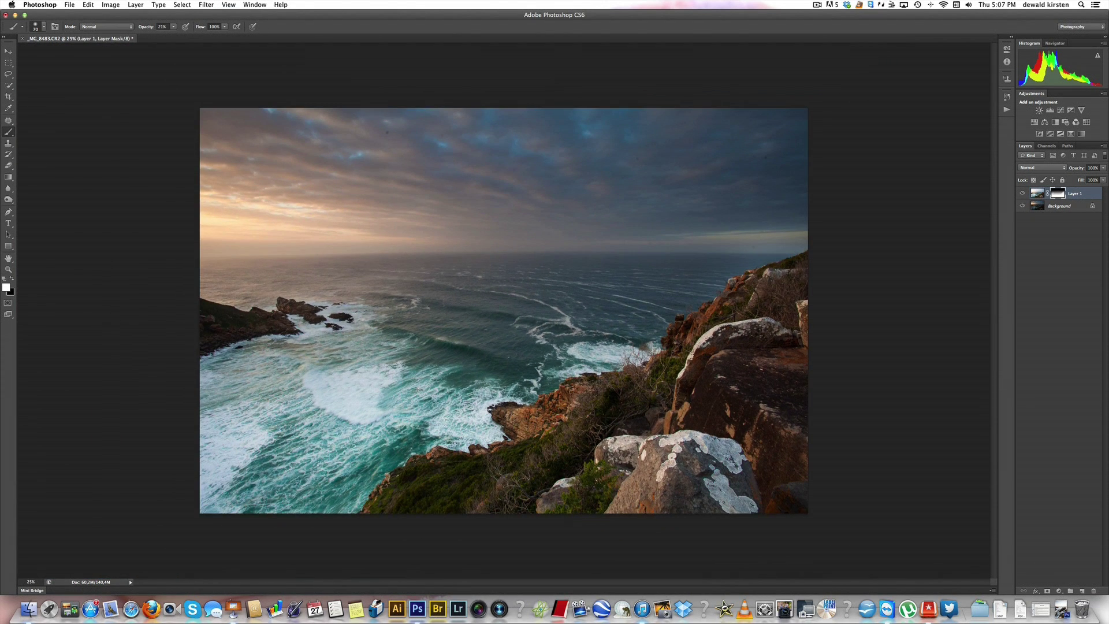